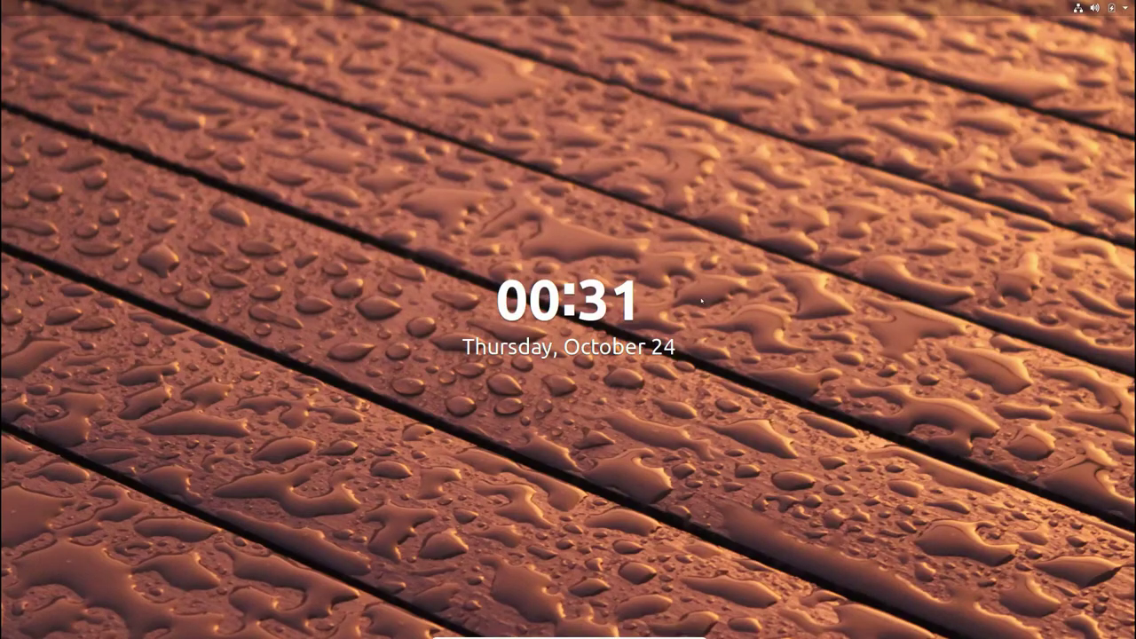
# - Unlock the Ubuntu session with the password and open the desktop's system folder
pyautogui.press('Return')
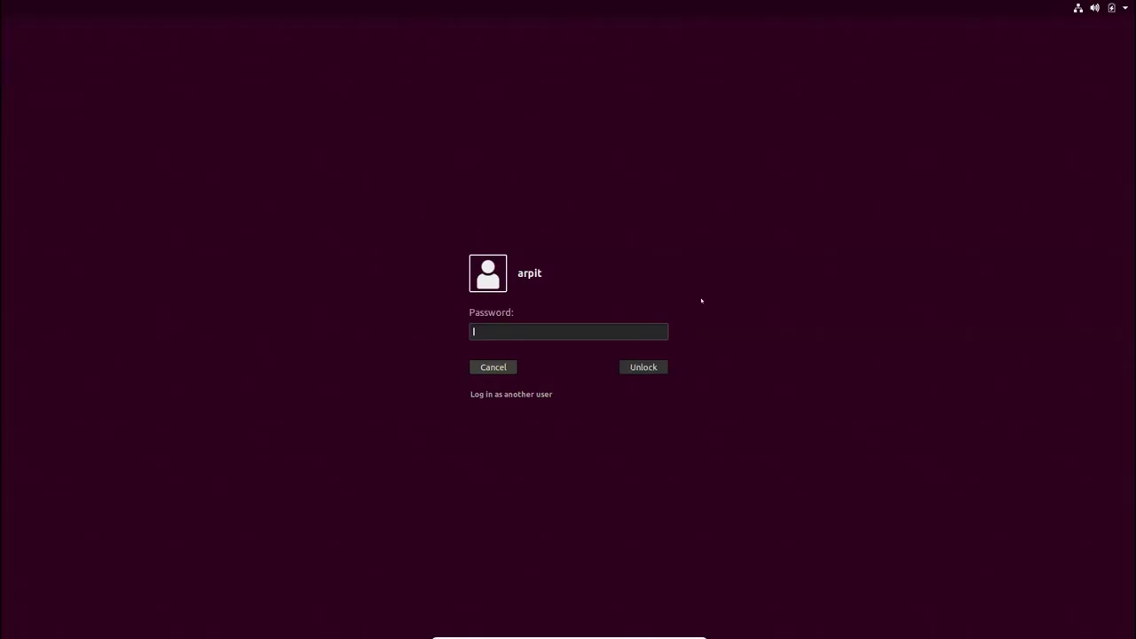
pyautogui.write('••••••')
pyautogui.press('Return')
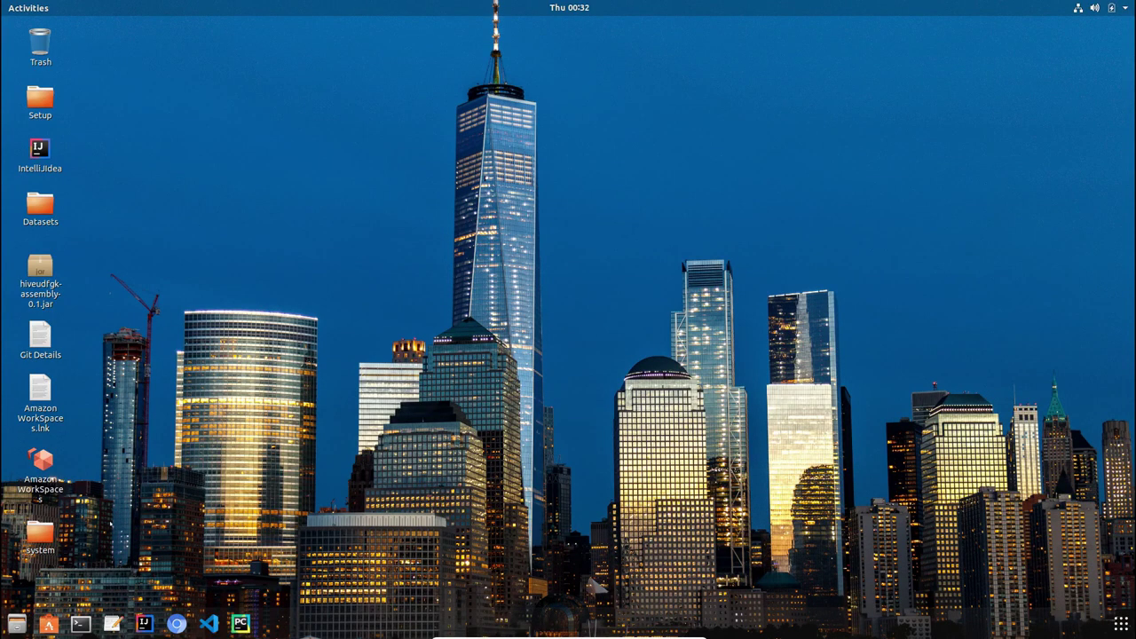
pyautogui.doubleClick(40, 537)
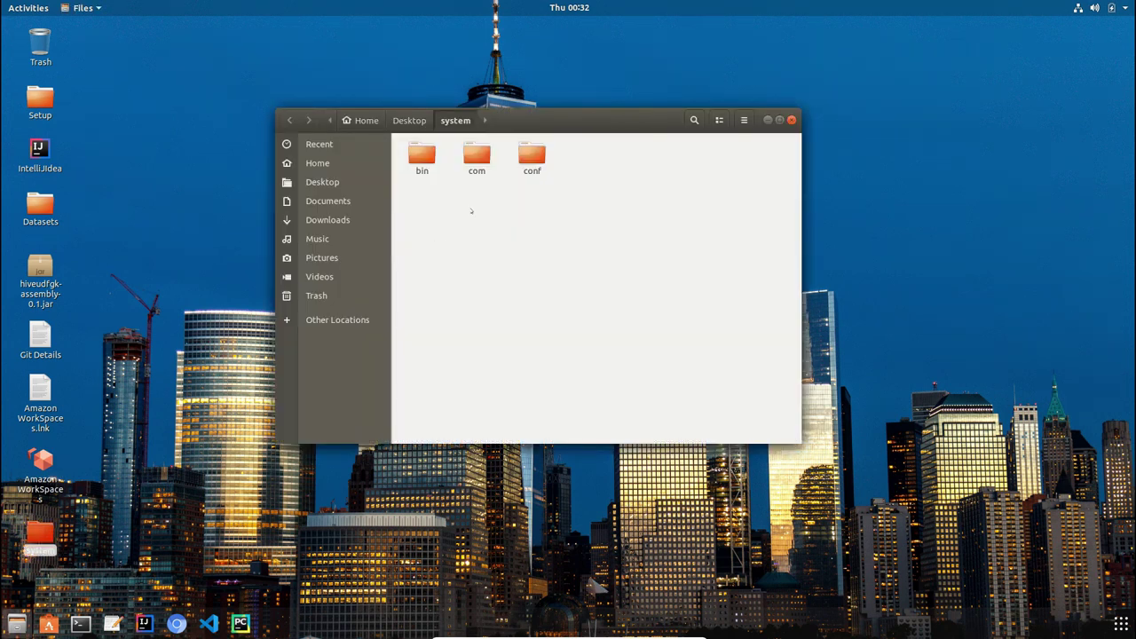
# - Open the bin folder, showing folders 1–4 and three text files
pyautogui.click(421, 158)
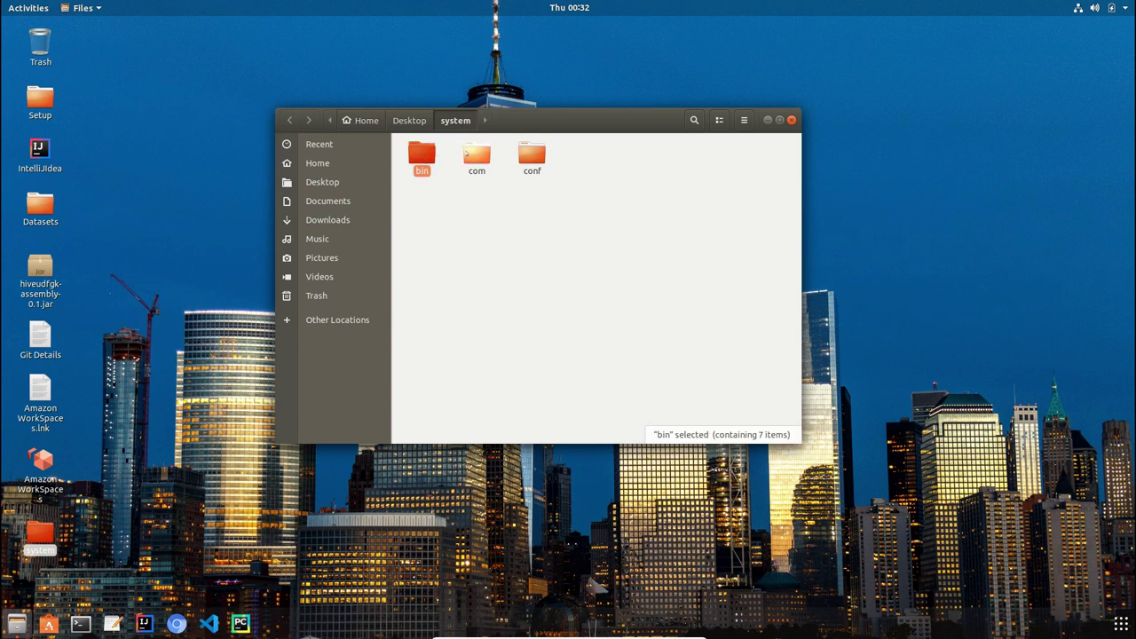
pyautogui.click(477, 158)
pyautogui.click(532, 158)
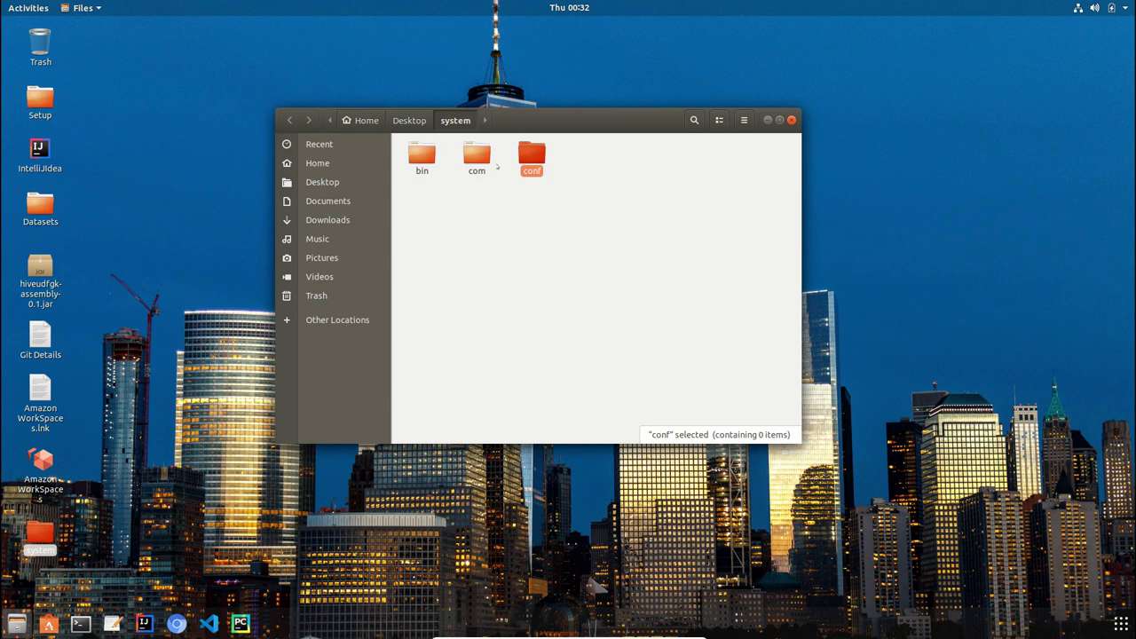
pyautogui.doubleClick(422, 158)
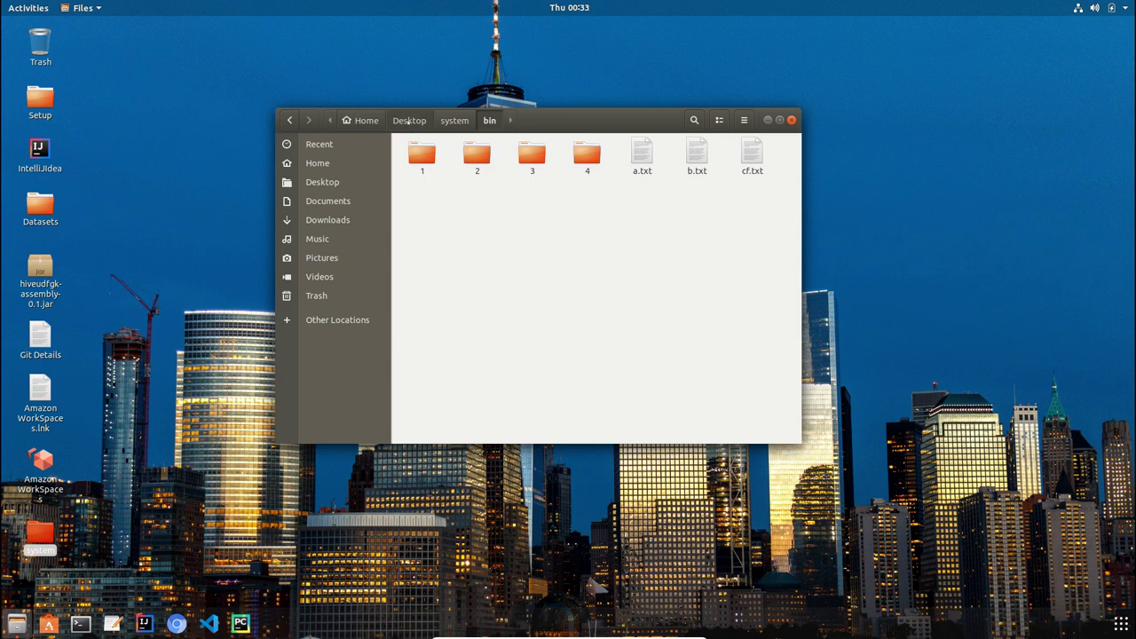
pyautogui.click(478, 156)
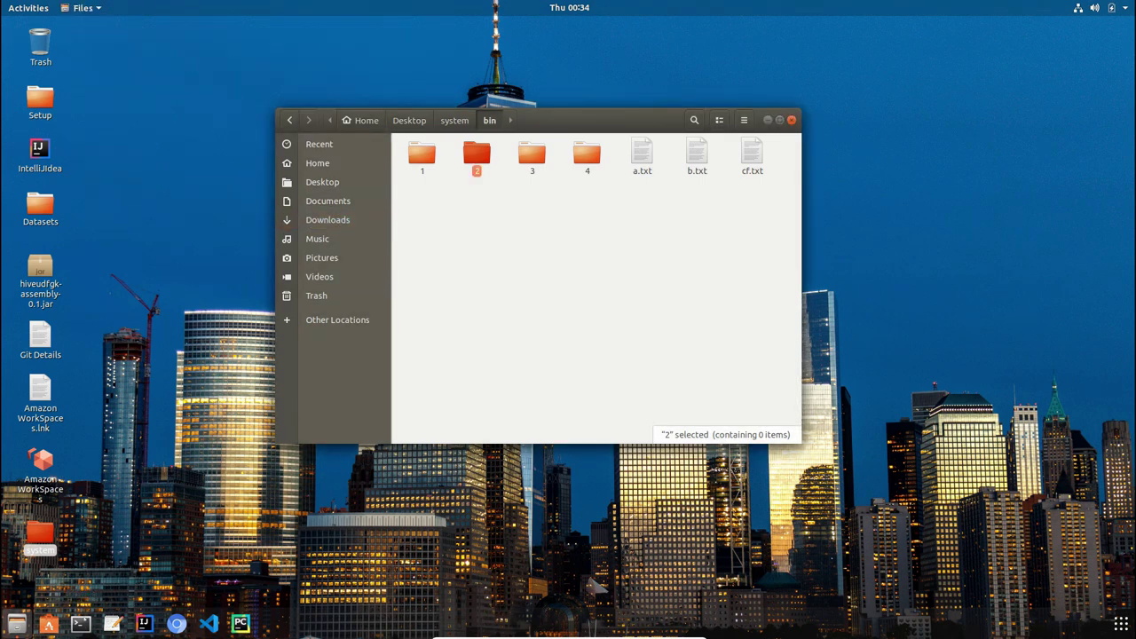
pyautogui.click(81, 624)
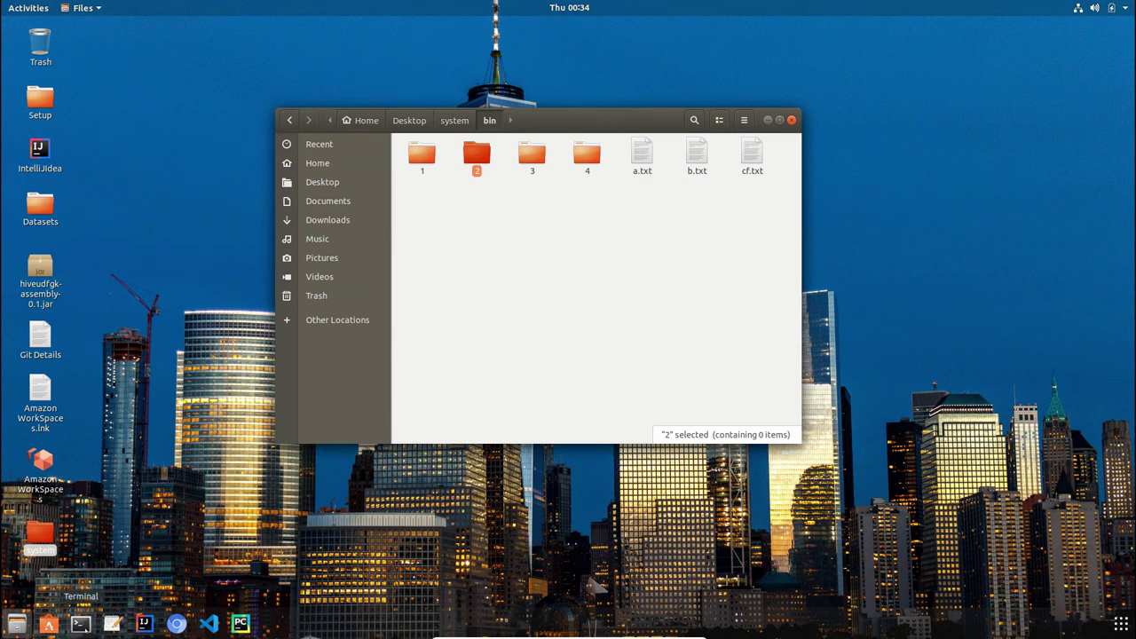
# - Run ip addr show in Terminal and highlight the VM's address 192.168.0.103
pyautogui.click(81, 624)
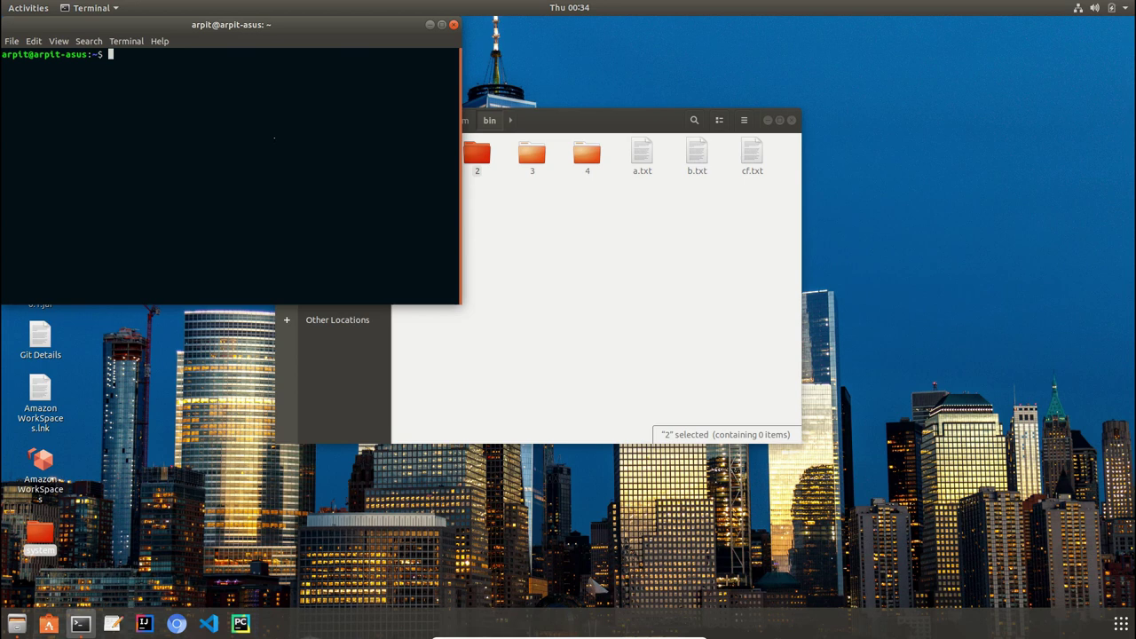
pyautogui.write('ip')
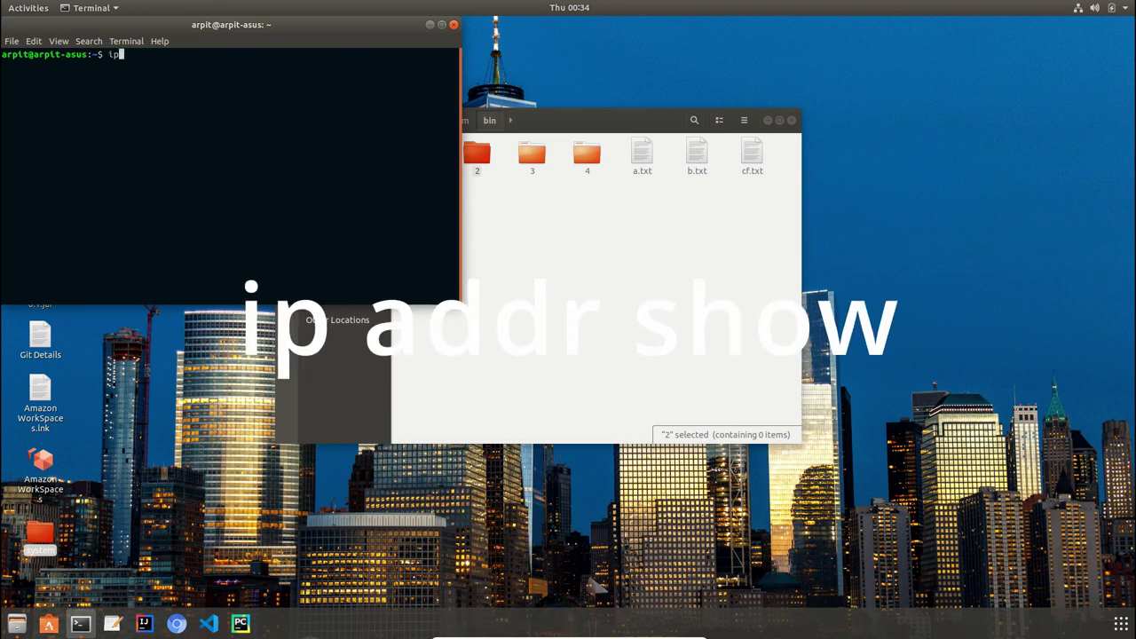
pyautogui.write(' addr s')
pyautogui.write('how')
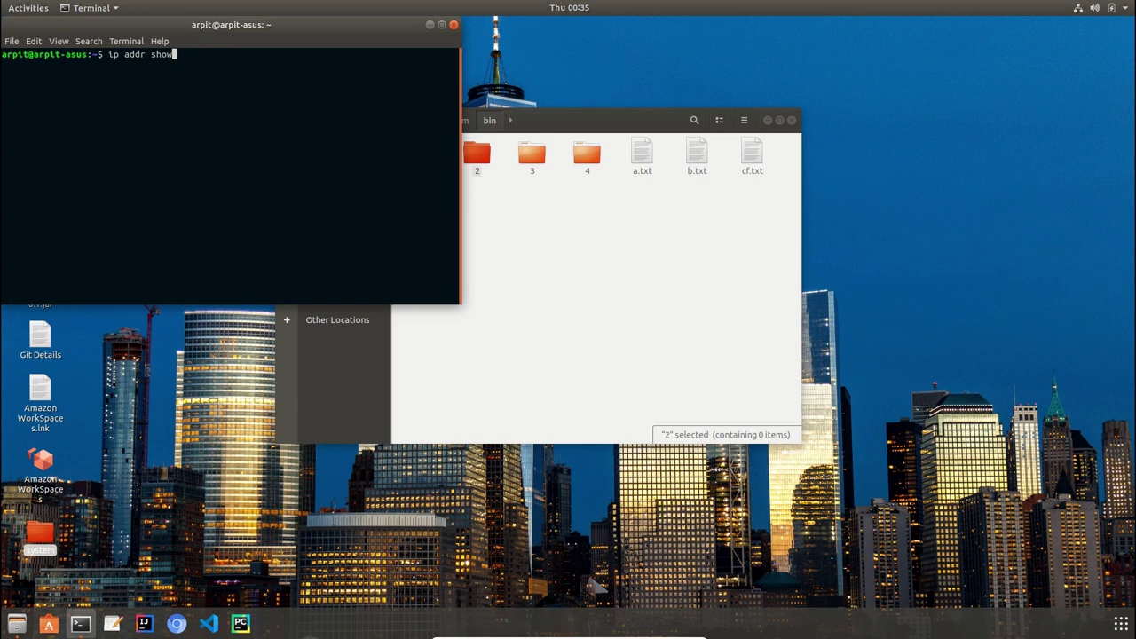
pyautogui.press('Return')
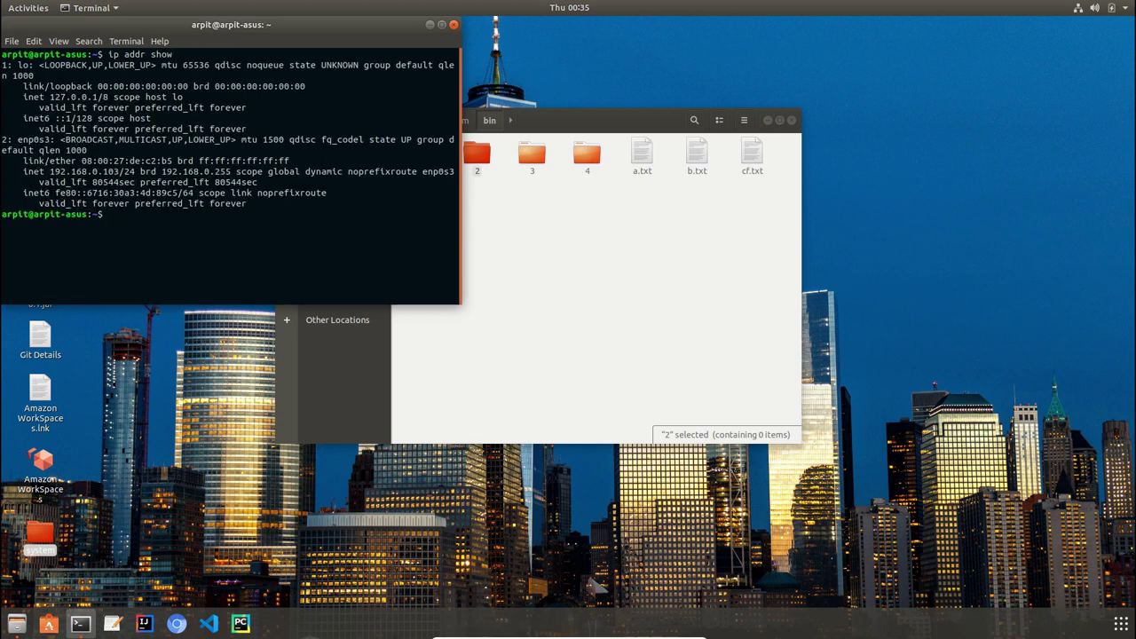
pyautogui.moveTo(50, 171); pyautogui.dragTo(118, 171)
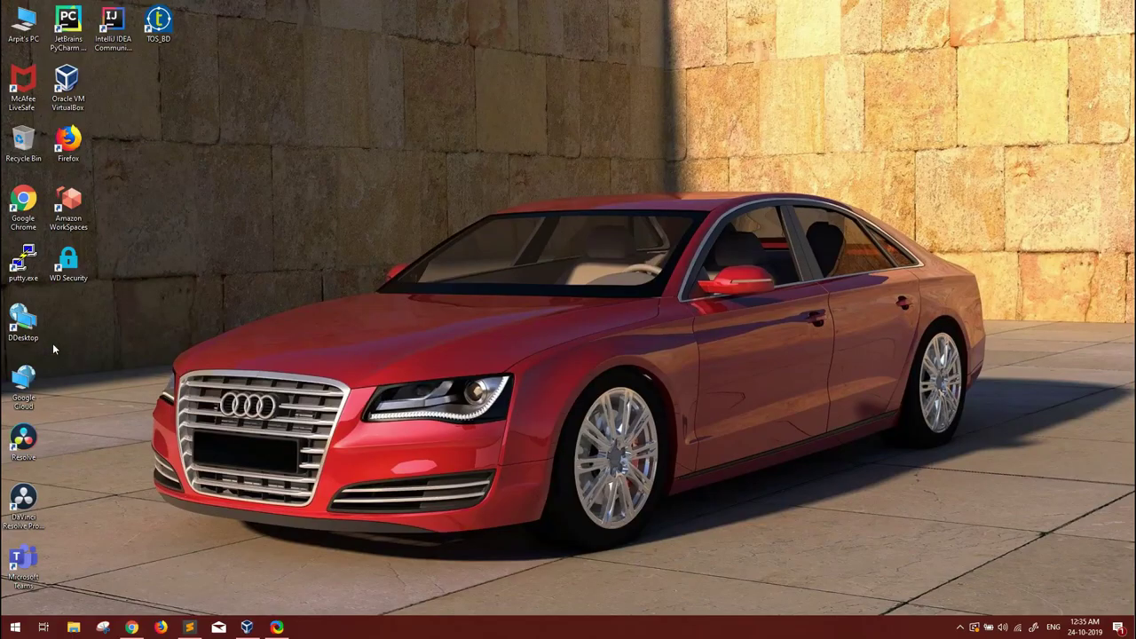
# - Connect PuTTY to 192.168.0.103, log in, and maximize the session window
pyautogui.doubleClick(23, 262)
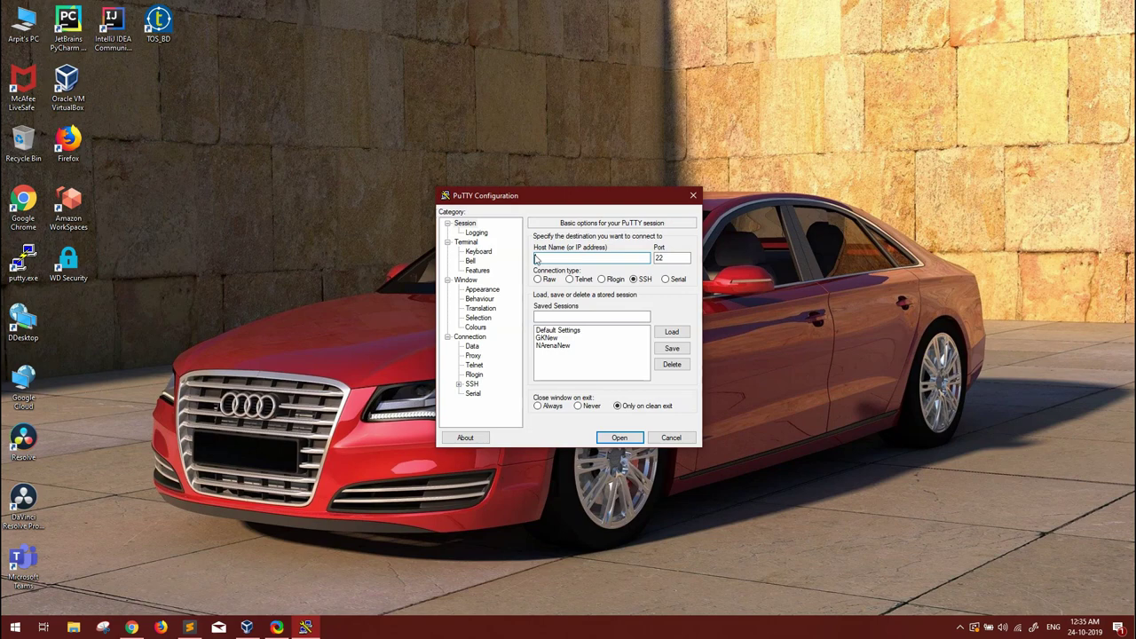
pyautogui.write('192.168.0.103')
pyautogui.click(620, 437)
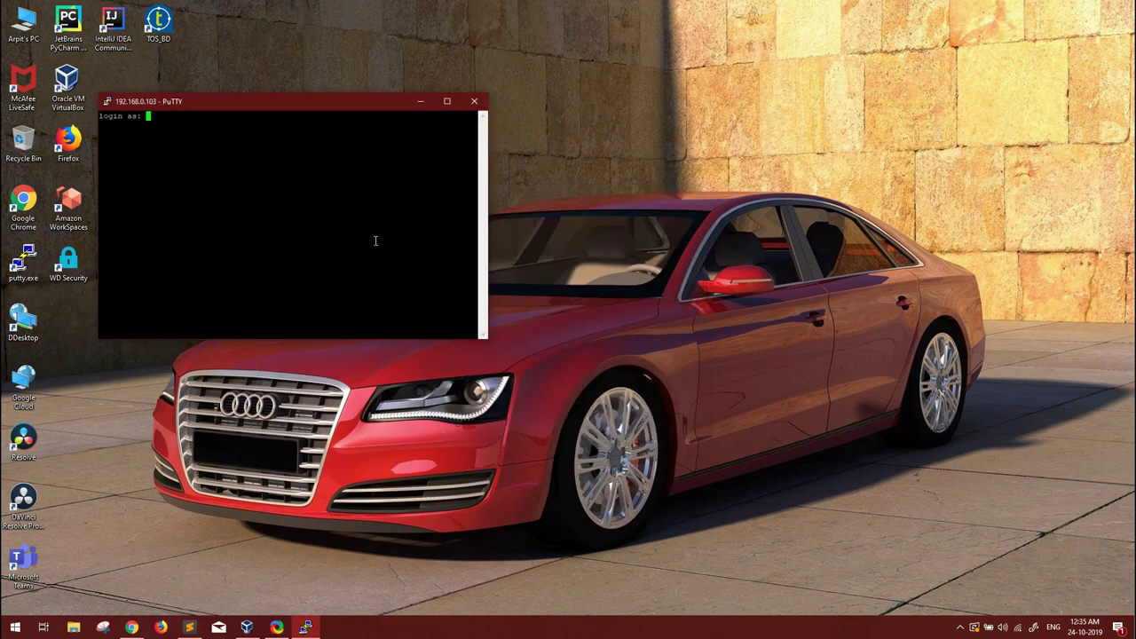
pyautogui.write('arpit')
pyautogui.press('Return')
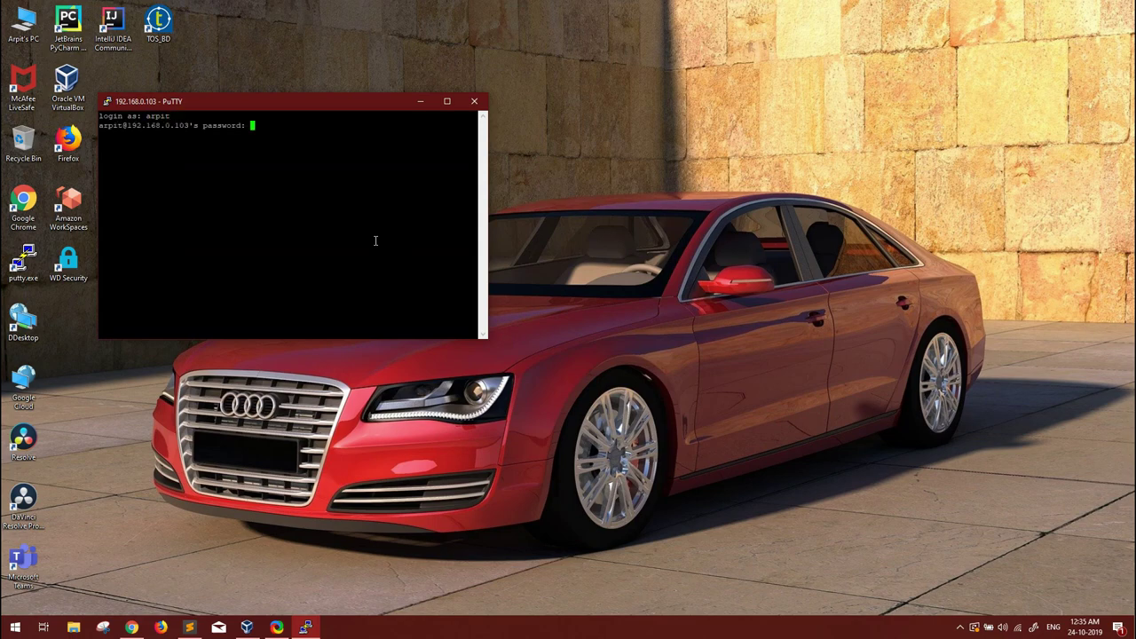
pyautogui.press('Return')
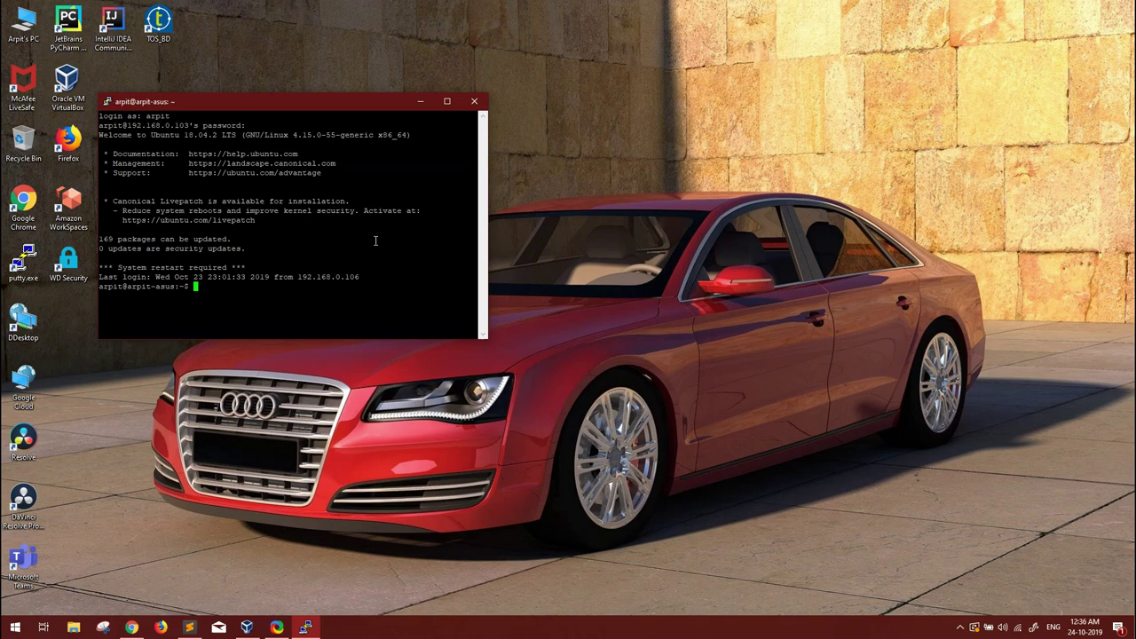
pyautogui.click(446, 101)
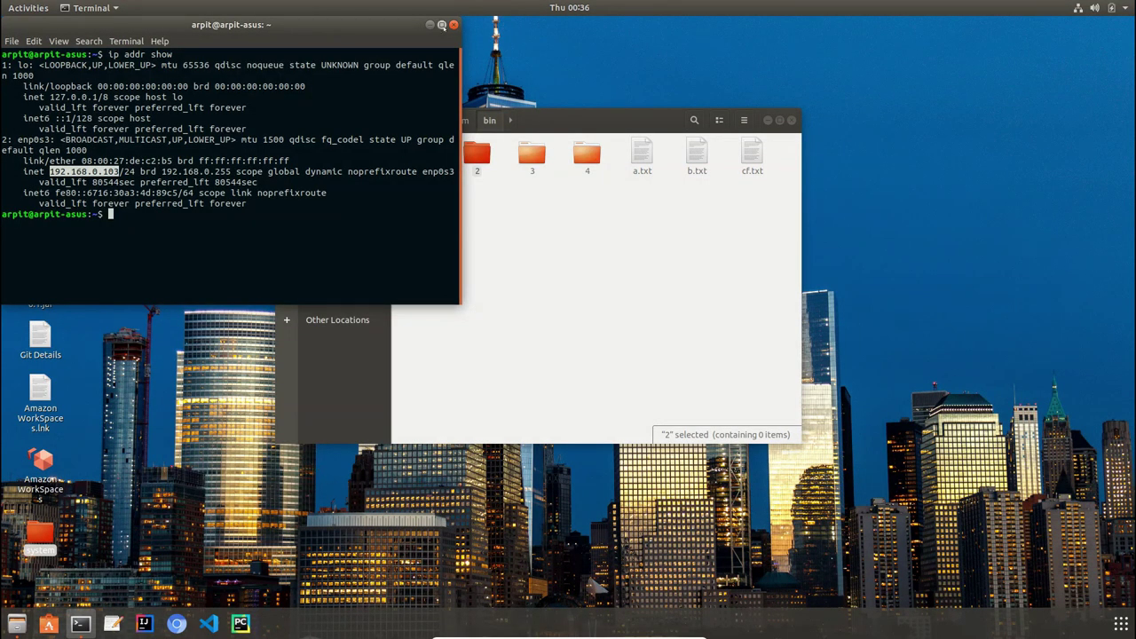
pyautogui.click(453, 24)
pyautogui.click(318, 163)
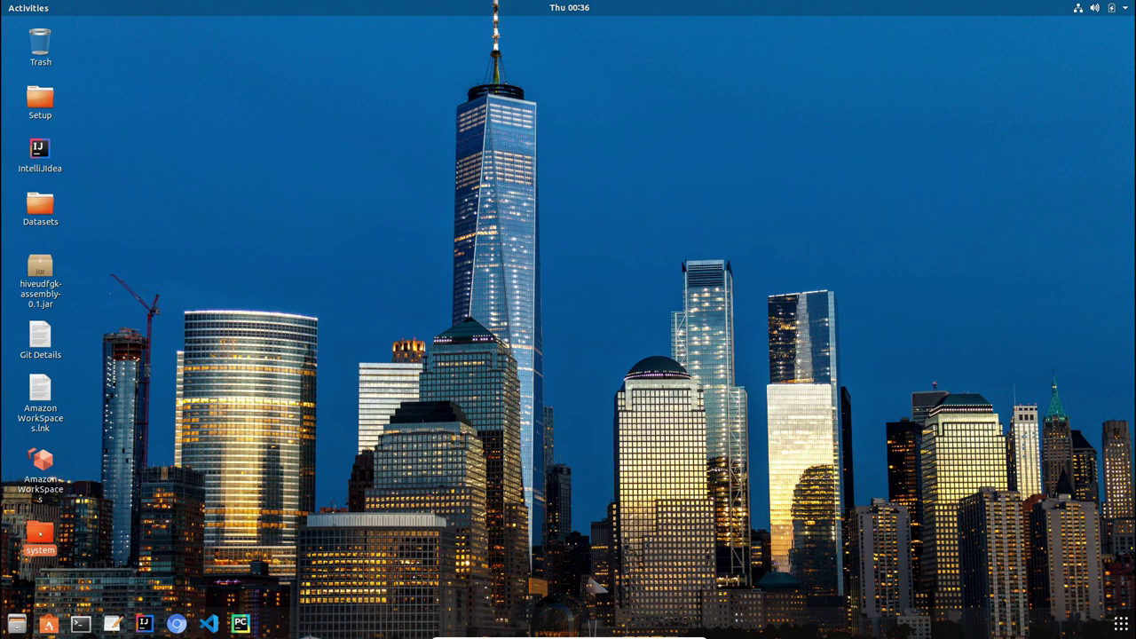
pyautogui.doubleClick(40, 532)
pyautogui.doubleClick(422, 156)
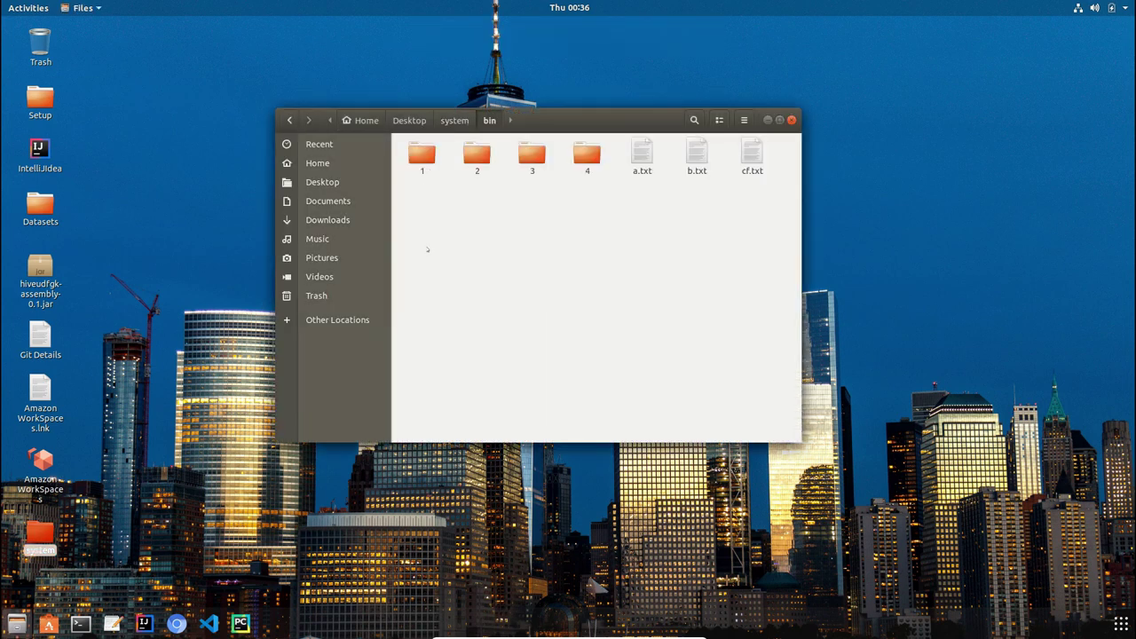
pyautogui.click(477, 156)
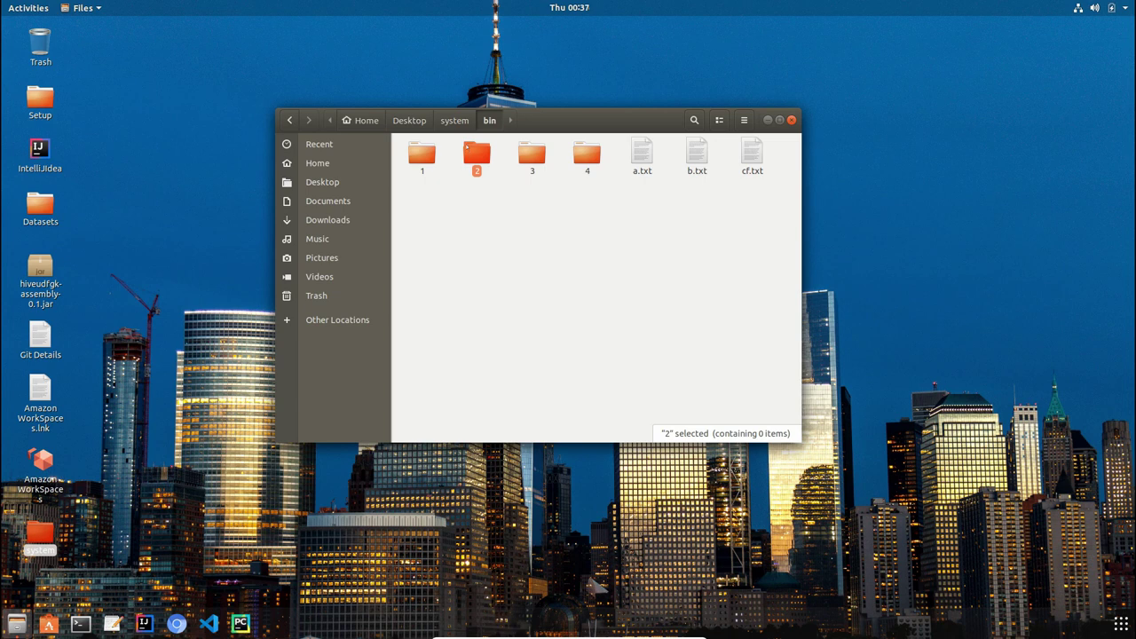
pyautogui.click(455, 120)
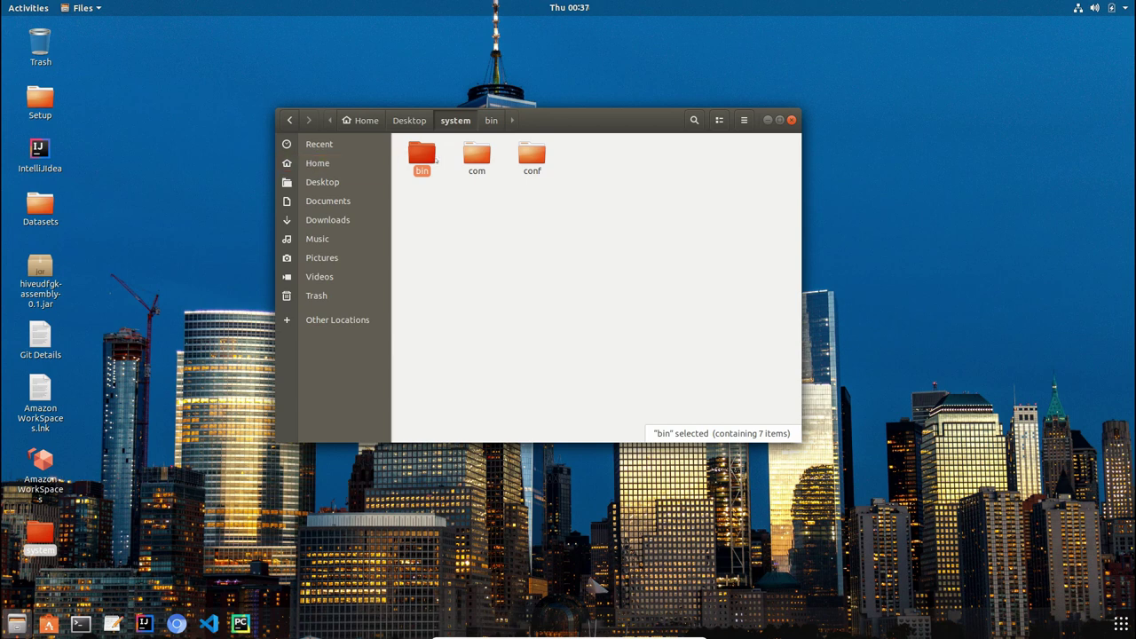
pyautogui.doubleClick(420, 158)
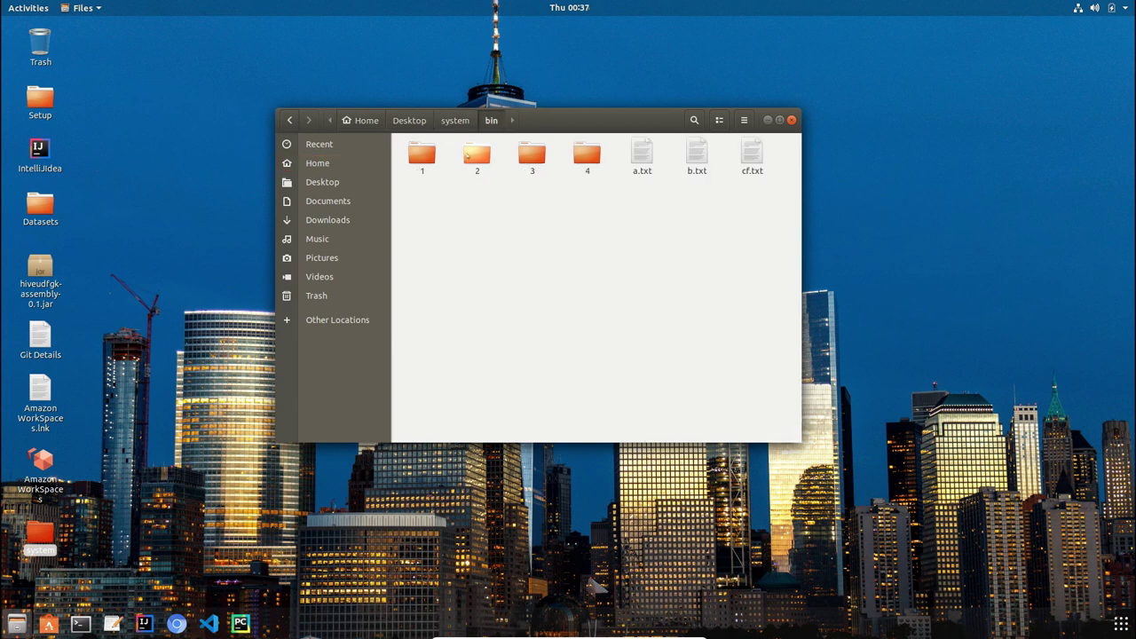
pyautogui.click(477, 158)
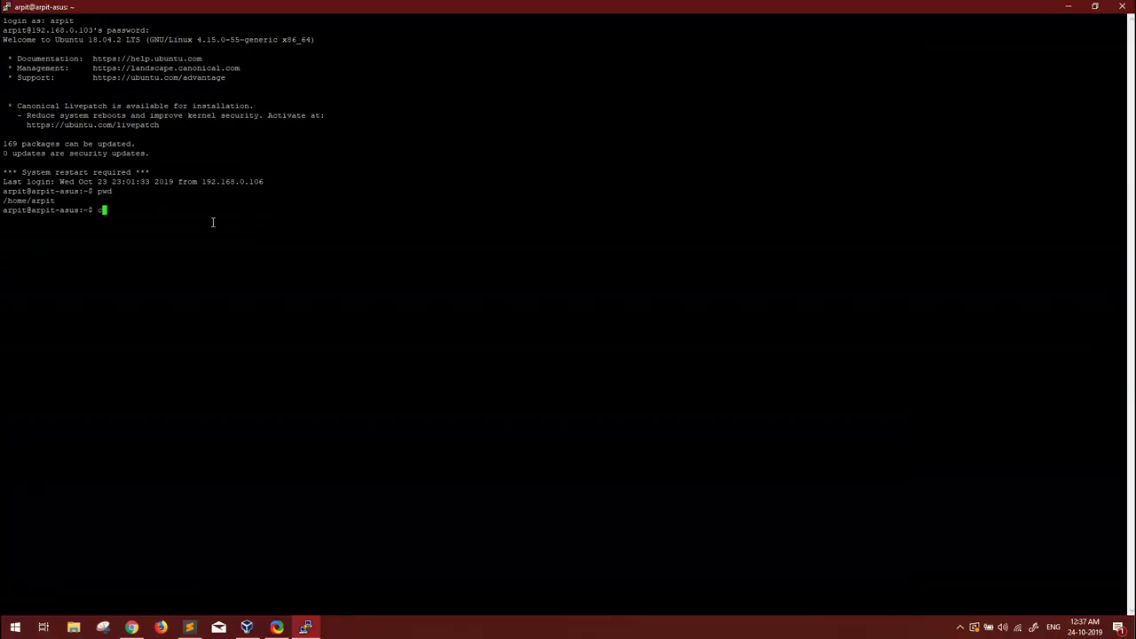
pyautogui.write('cd /ho')
pyautogui.write('me')
pyautogui.write('/arpit/De')
pyautogui.write('sktop/')
# - Type an unrun cd to Desktop/system/bin/ ending in ';' and copy the command
pyautogui.press('Tab')
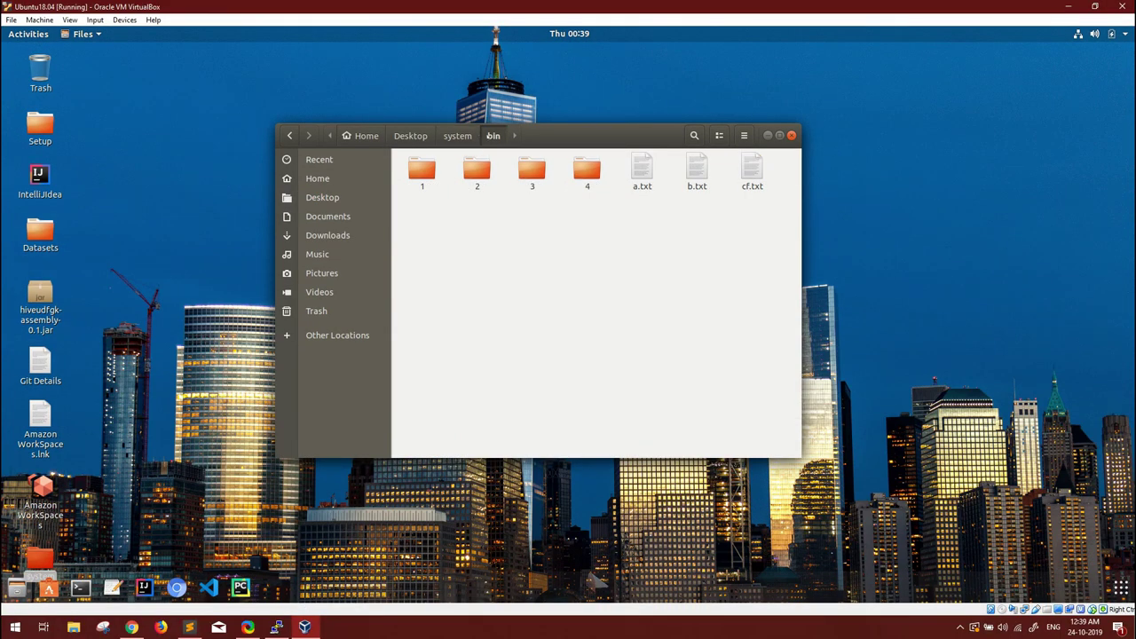
pyautogui.click(477, 173)
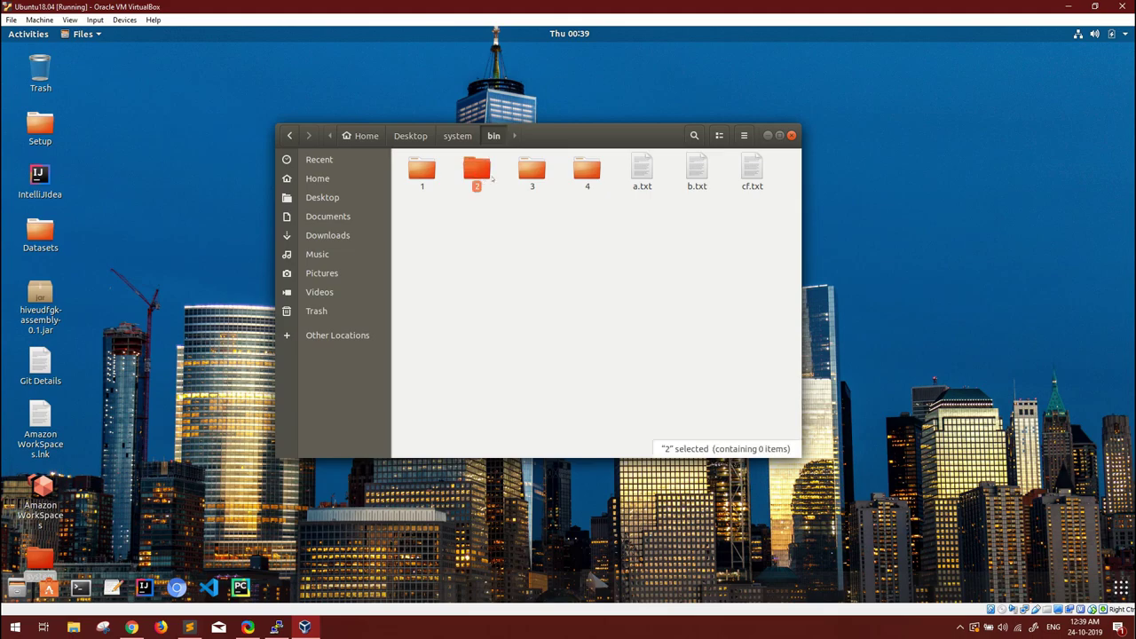
pyautogui.hotkey('alt', 'Tab')
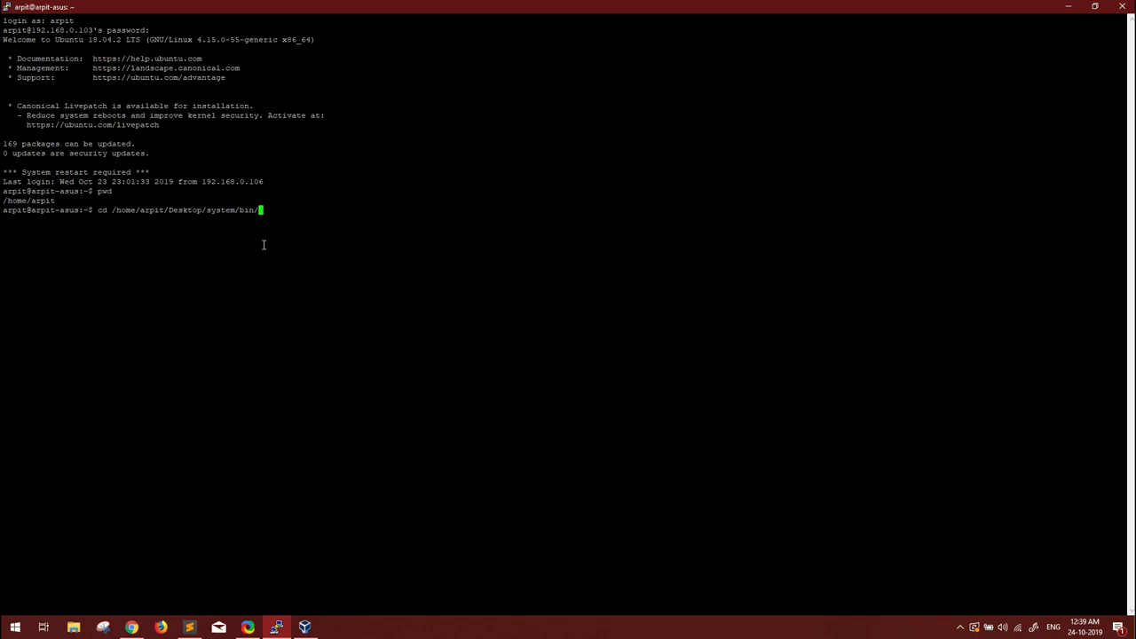
pyautogui.write(';')
pyautogui.moveTo(98, 211); pyautogui.dragTo(257, 212)
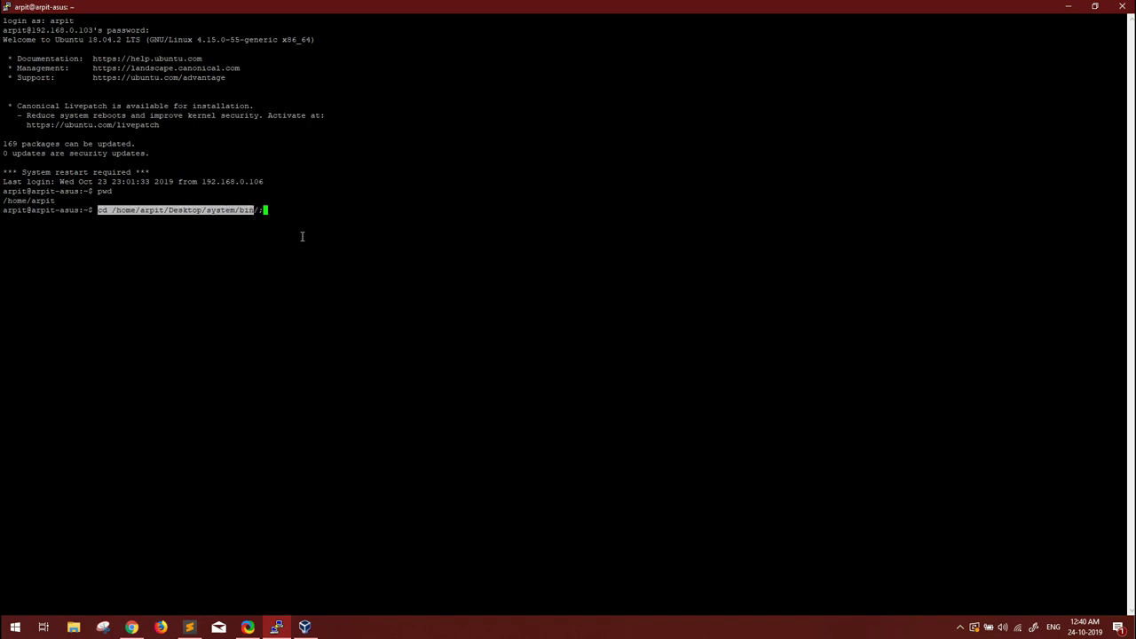
# - Paste the cd command into Notepad and append ';rm -rf 2', fixing typos
pyautogui.hotkey('alt', 'Tab')
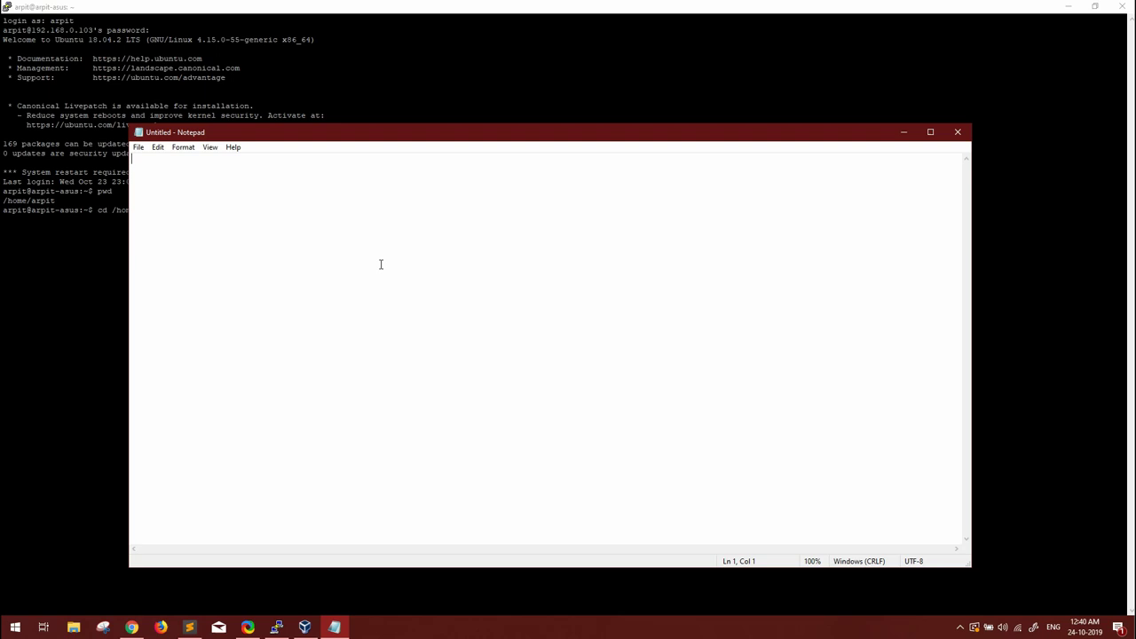
pyautogui.write('cd /home/arpit/Desktop/system/bin/')
pyautogui.moveTo(381, 134); pyautogui.dragTo(431, 256)
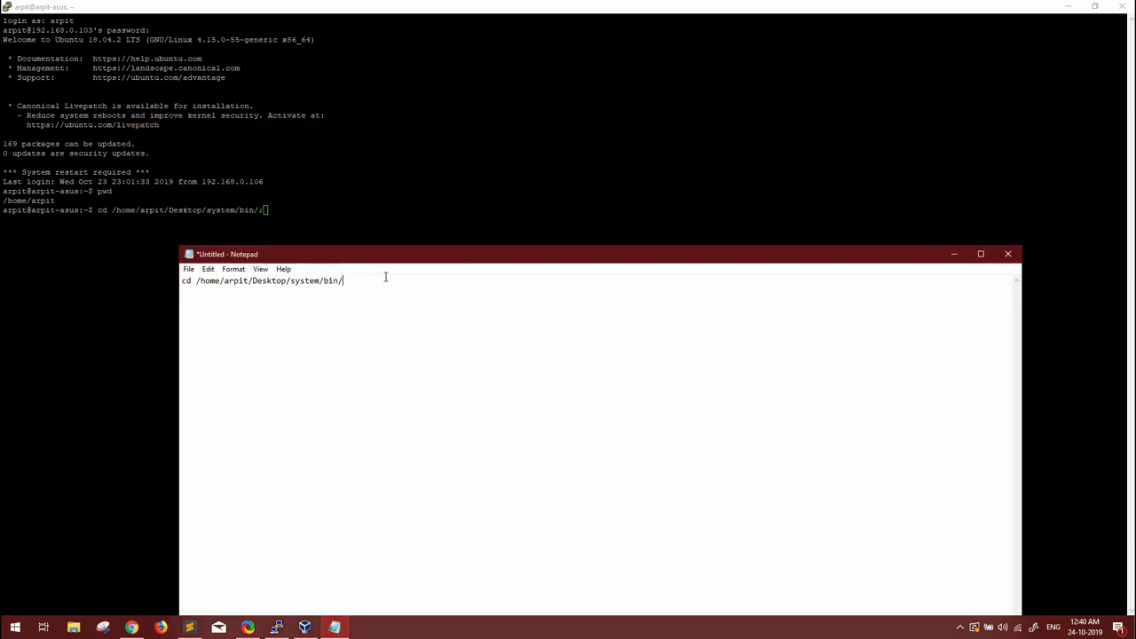
pyautogui.write(';')
pyautogui.write('rm')
pyautogui.press('BackSpace')
pyautogui.press('BackSpace')
pyautogui.press('BackSpace')
pyautogui.write('rm -f')
pyautogui.press('BackSpace')
pyautogui.write('r')
pyautogui.write('f 2')
pyautogui.moveTo(182, 281); pyautogui.dragTo(391, 282)
pyautogui.click(304, 627)
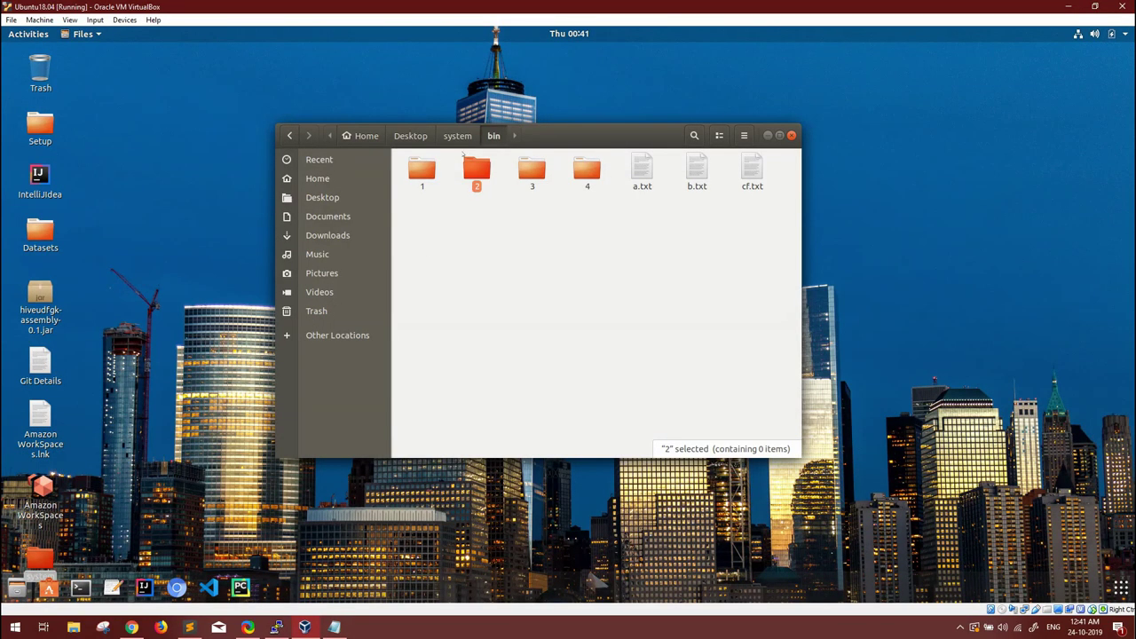
pyautogui.hotkey('alt', 'Up')
pyautogui.click(494, 135)
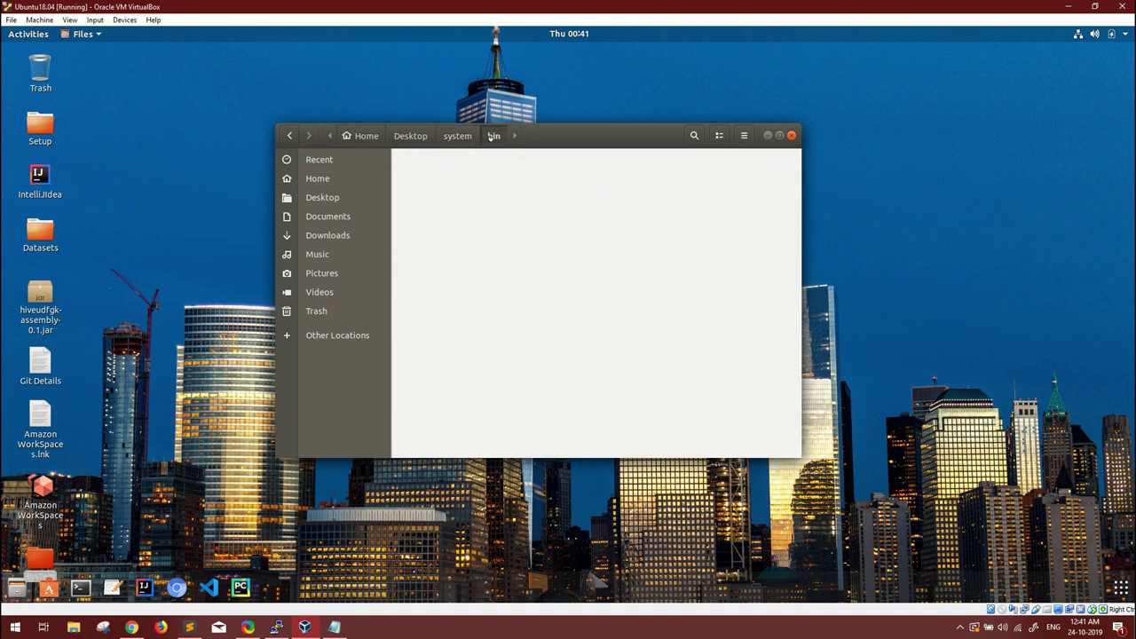
pyautogui.click(478, 174)
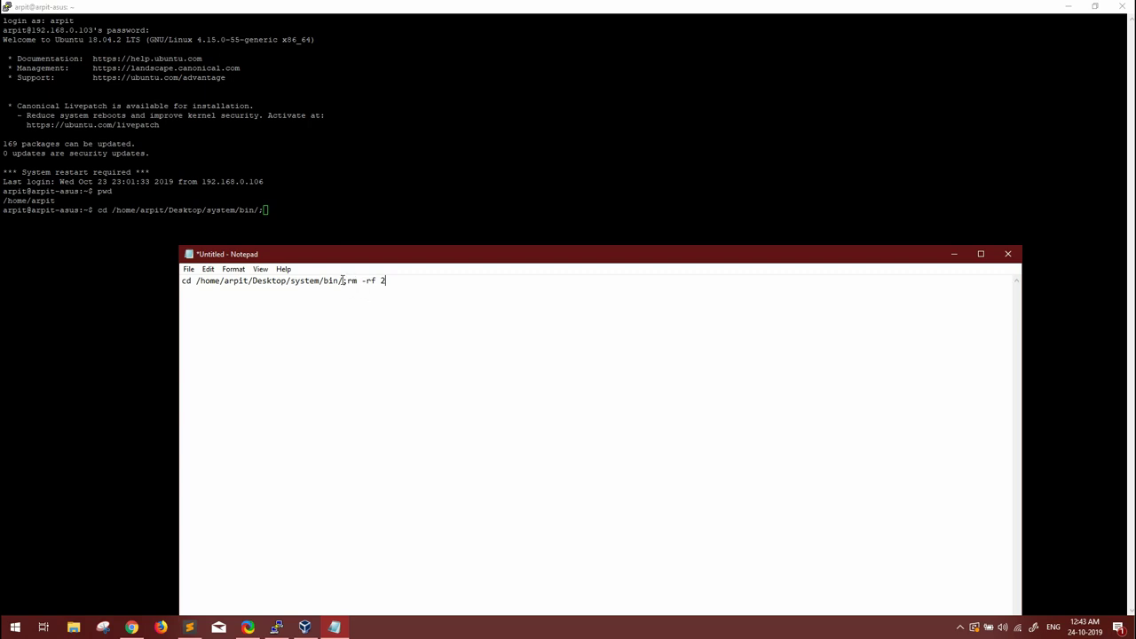
# - Select the cd part of the draft line, then close Notepad with Don't Save
pyautogui.moveTo(342, 280); pyautogui.dragTo(177, 284)
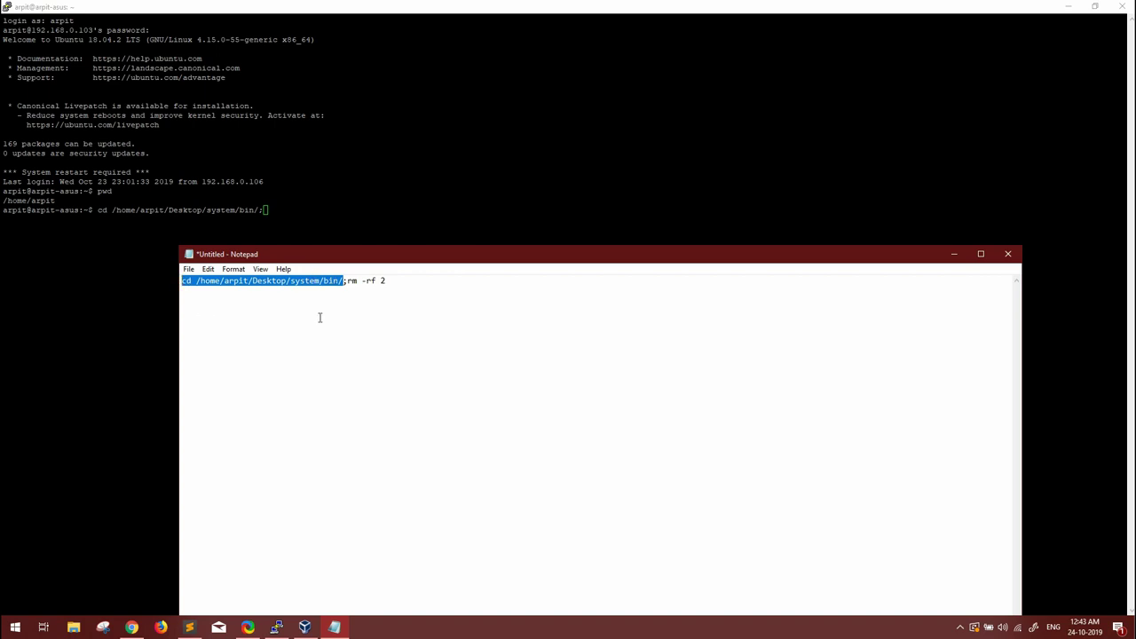
pyautogui.click(266, 329)
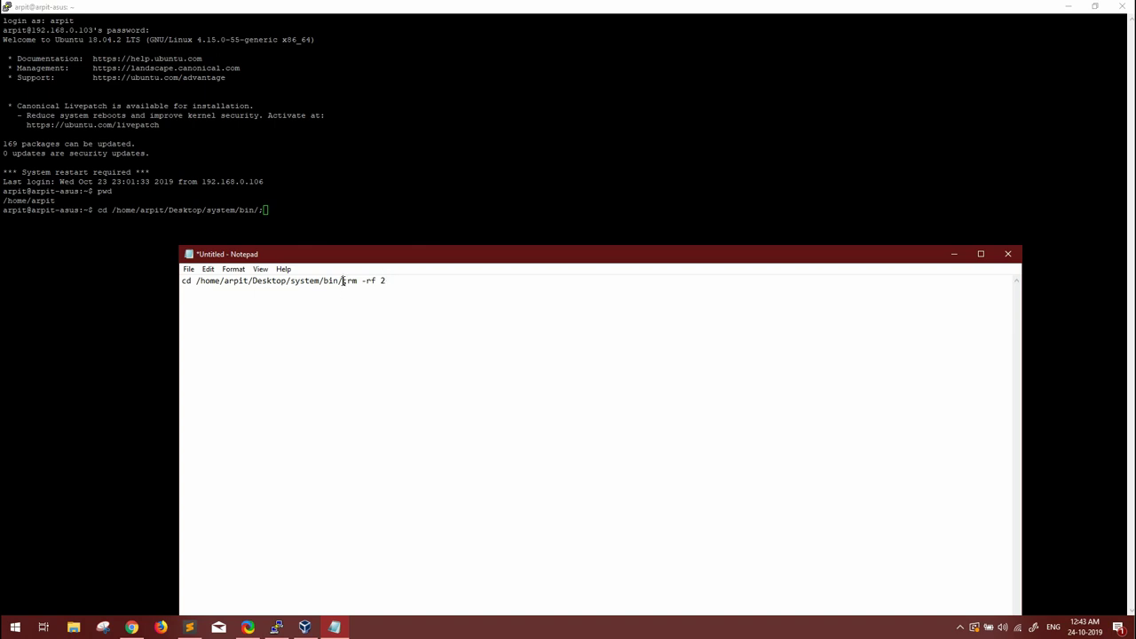
pyautogui.moveTo(343, 281); pyautogui.dragTo(168, 283)
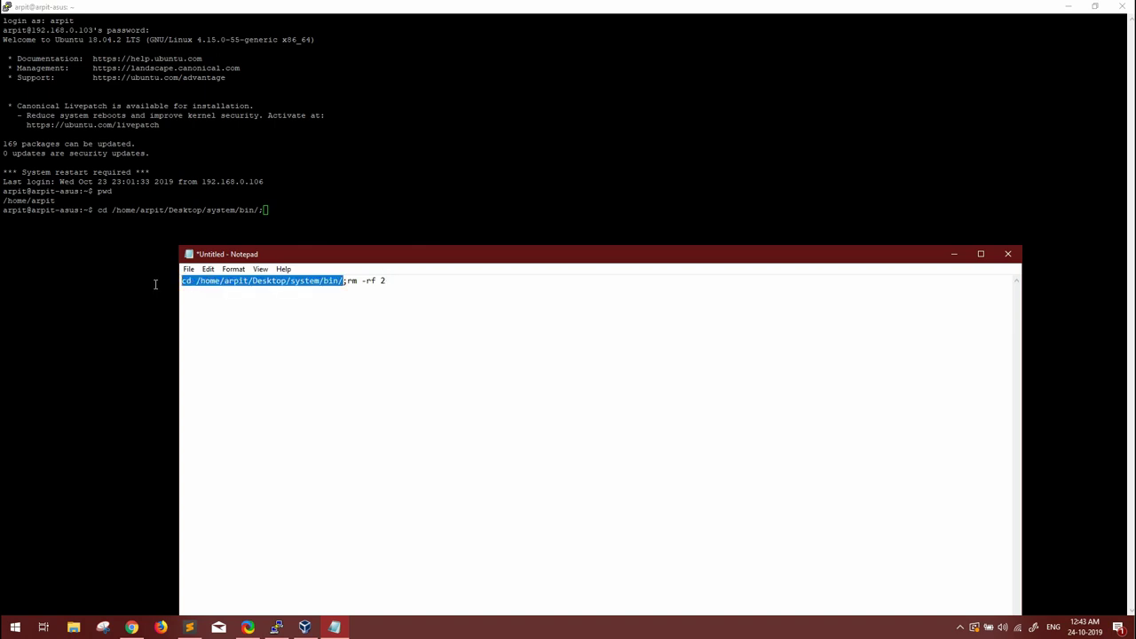
pyautogui.click(1009, 254)
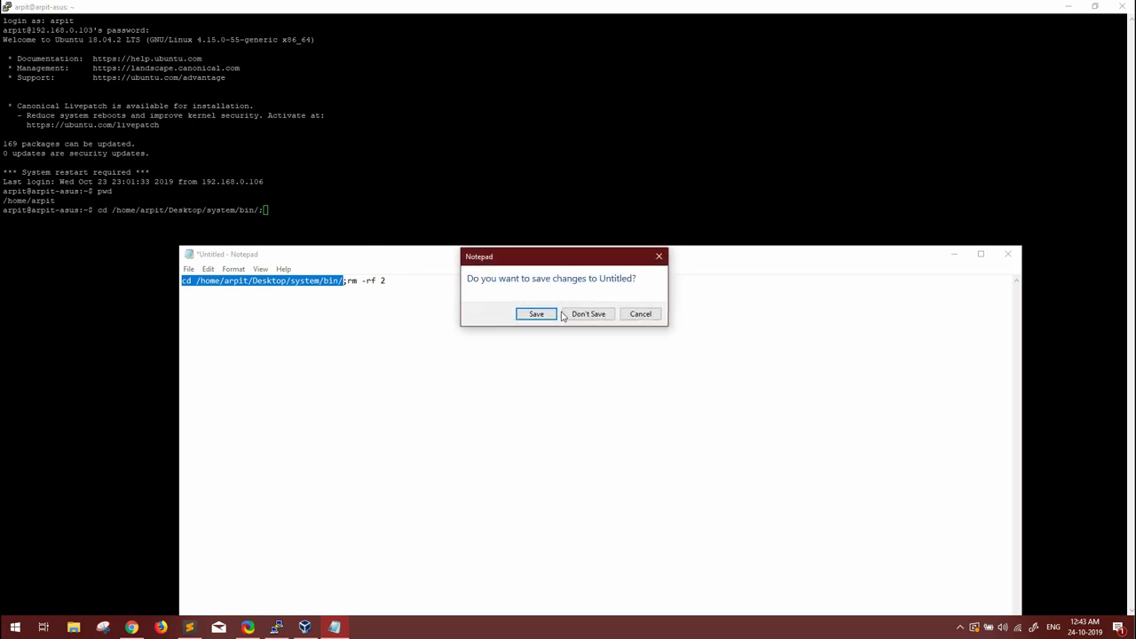
pyautogui.click(588, 313)
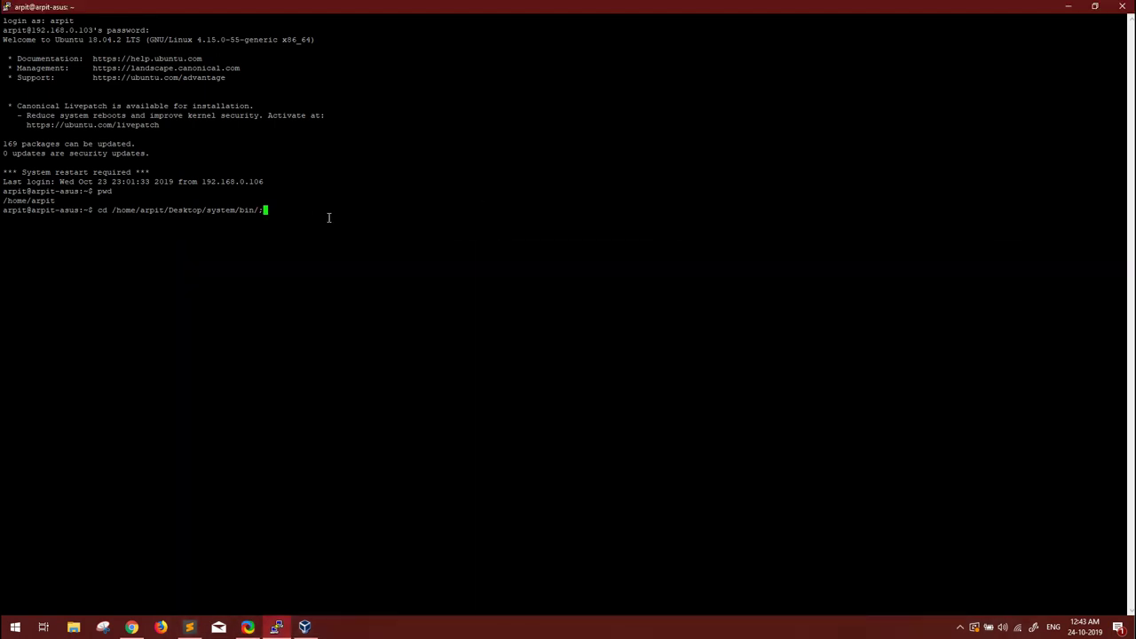
# - Cancel the pending line with Ctrl+C and paste the cd command at the new prompt
pyautogui.hotkey('ctrl', 'c')
pyautogui.rightClick(328, 218)
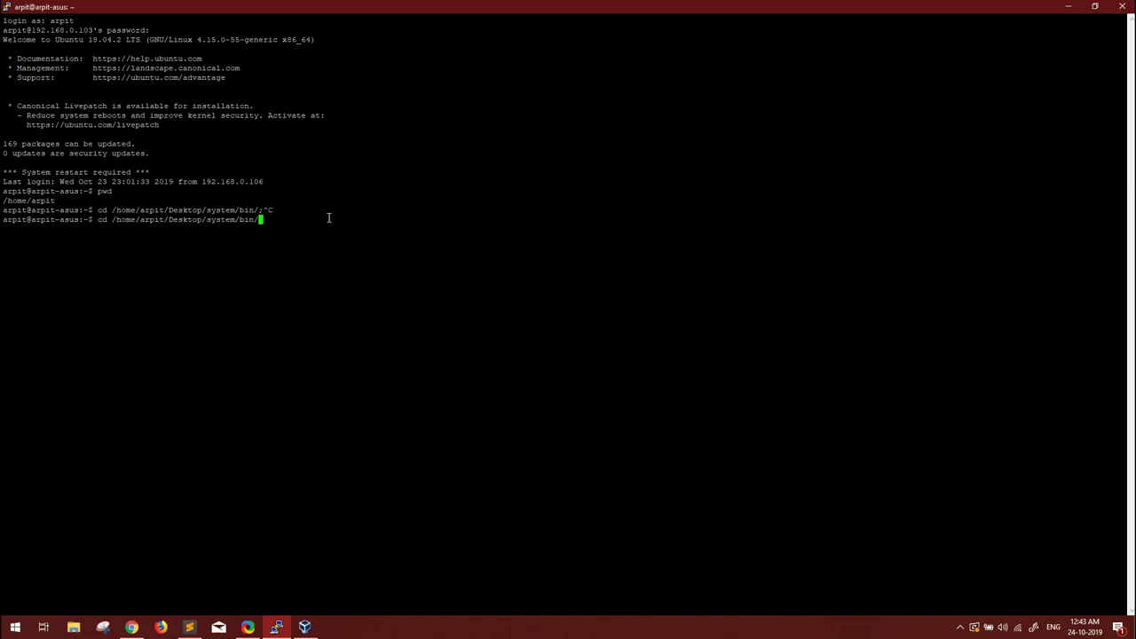
pyautogui.write(';')
pyautogui.write('rm')
pyautogui.write(' -rf ')
pyautogui.write('2')
# - Run the cd;rm -rf 2 line, then view the Desktop folder in the VM's Files window
pyautogui.rightClick(328, 218)
pyautogui.press('Return')
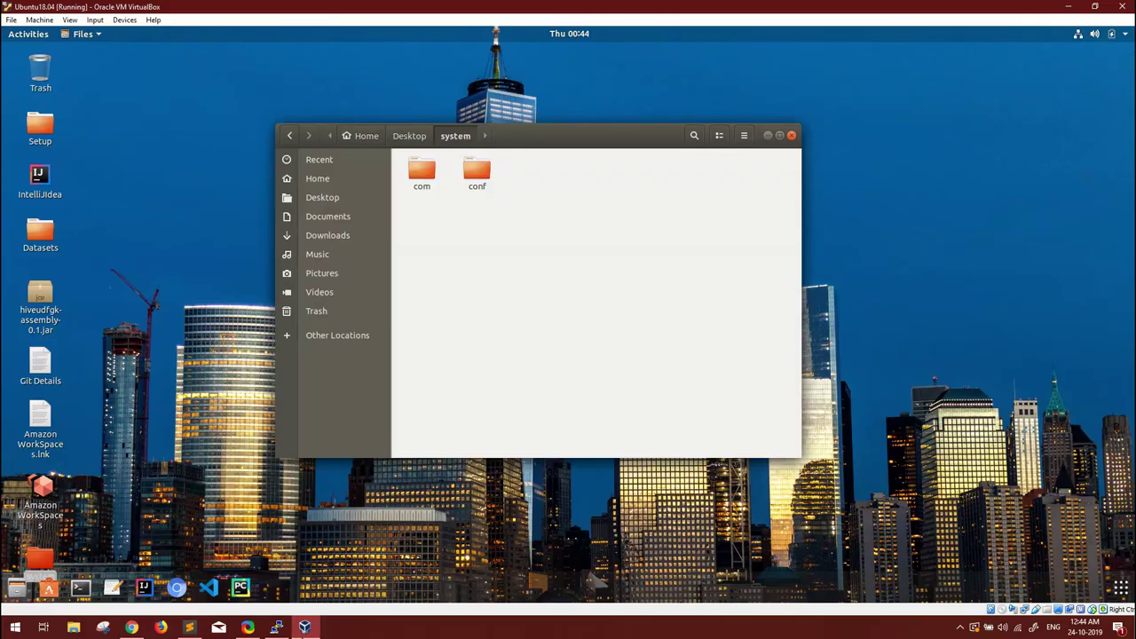
pyautogui.click(409, 136)
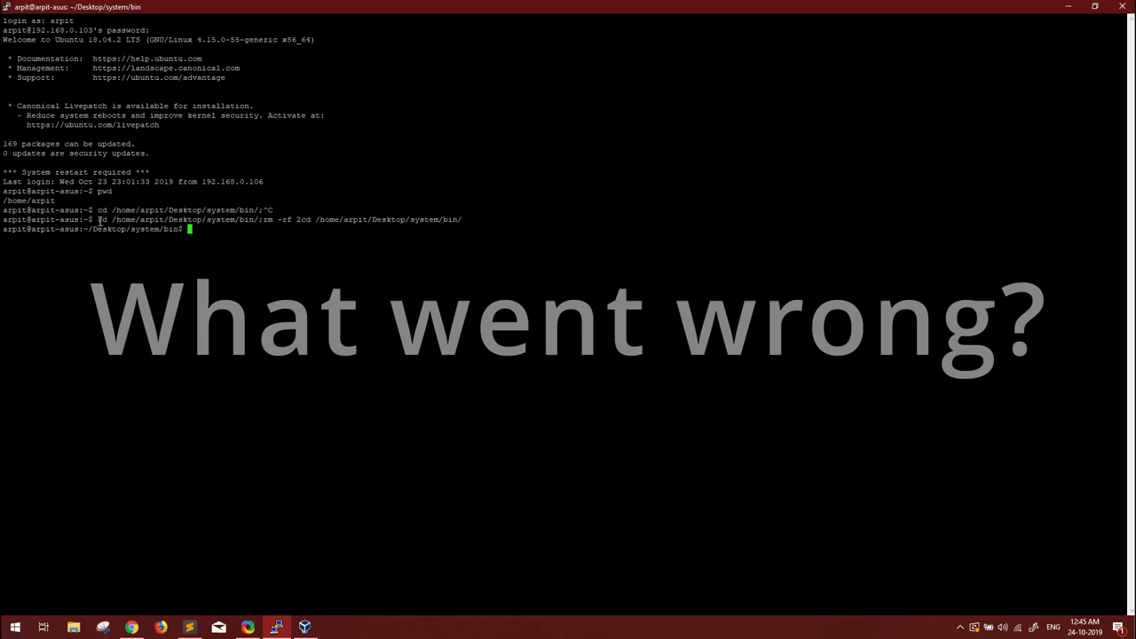
pyautogui.moveTo(98, 219); pyautogui.dragTo(259, 219)
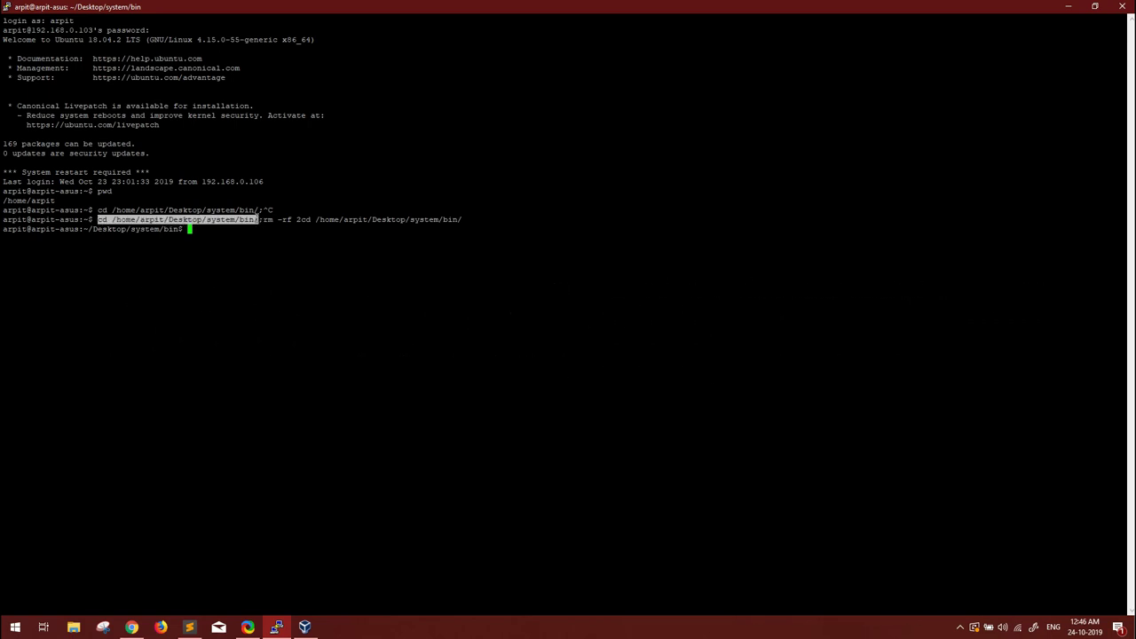
pyautogui.click(264, 219)
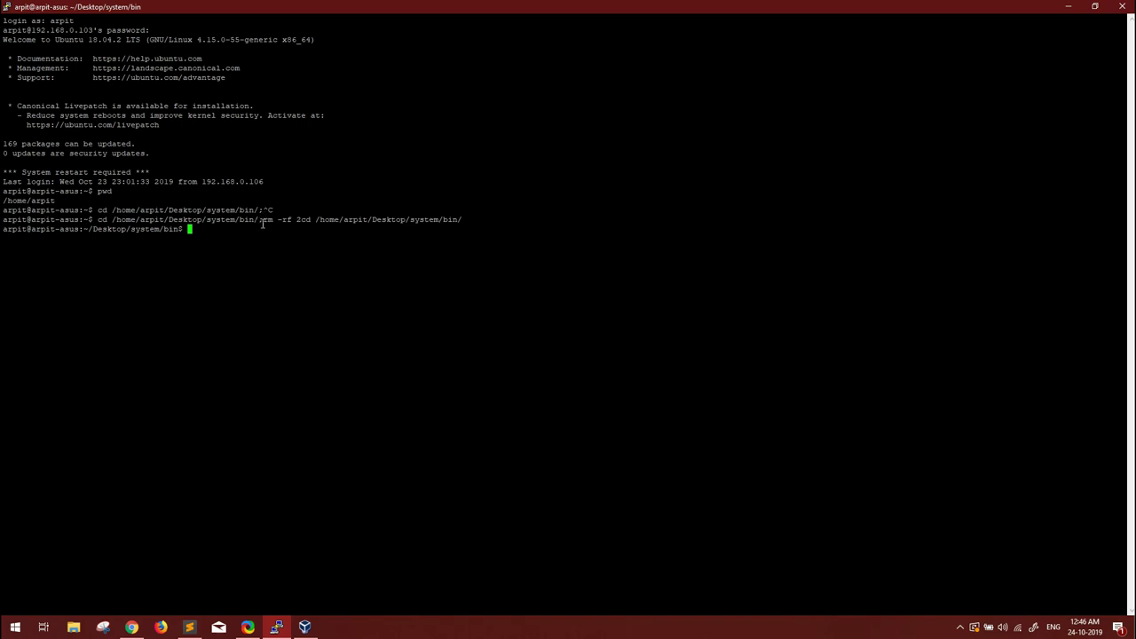
pyautogui.moveTo(265, 219); pyautogui.dragTo(298, 220)
pyautogui.click(300, 220)
pyautogui.moveTo(96, 220); pyautogui.dragTo(107, 229)
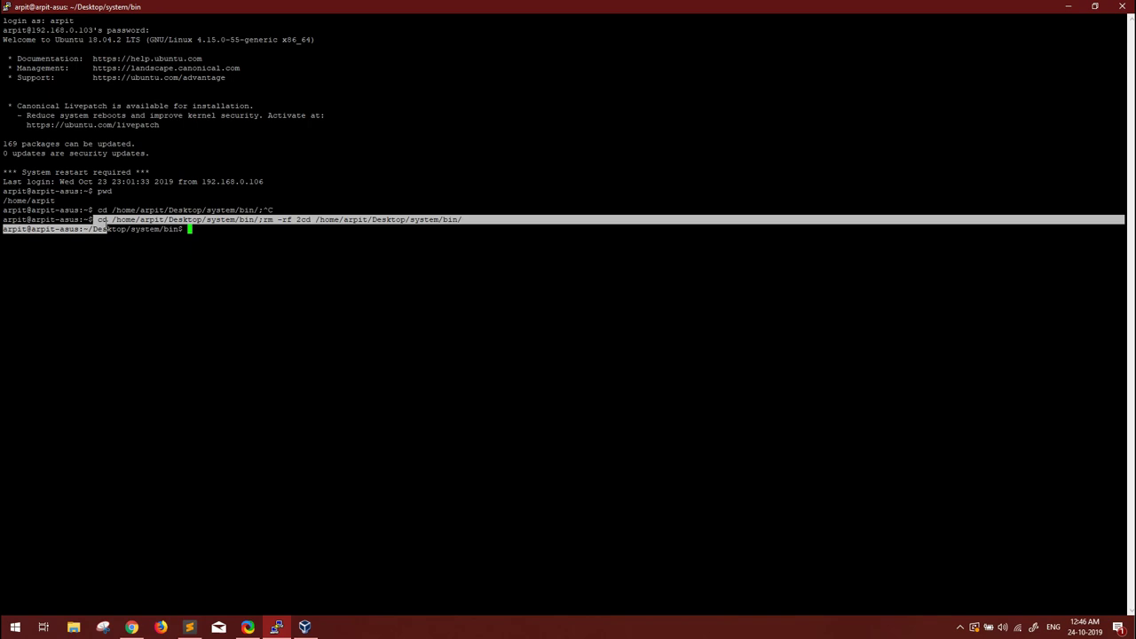
pyautogui.click(105, 222)
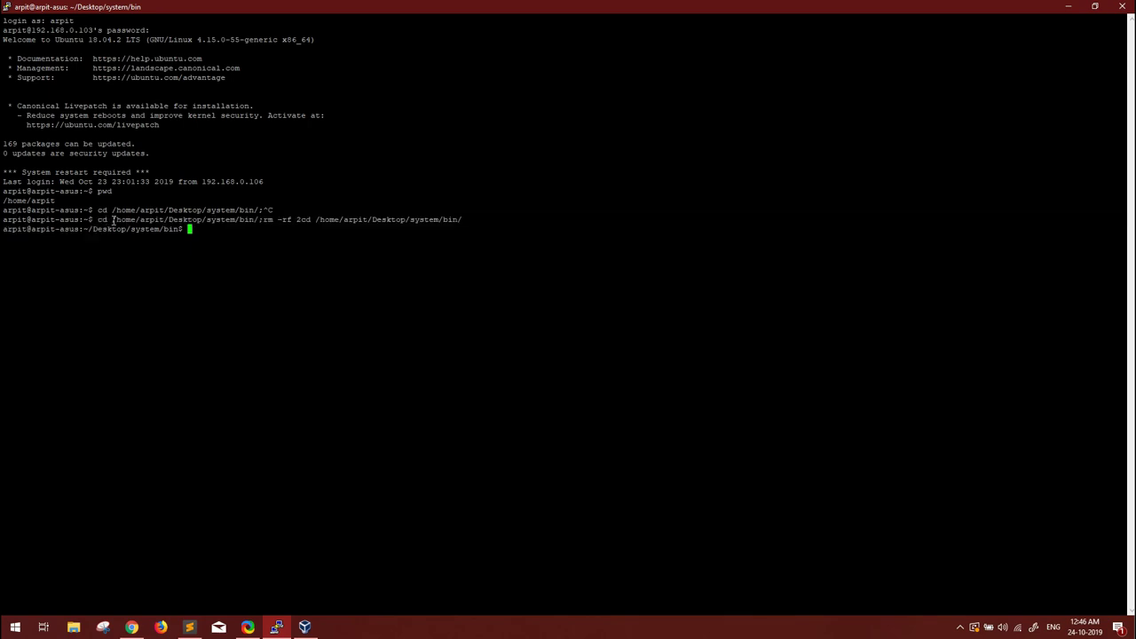
pyautogui.moveTo(112, 219); pyautogui.dragTo(259, 219)
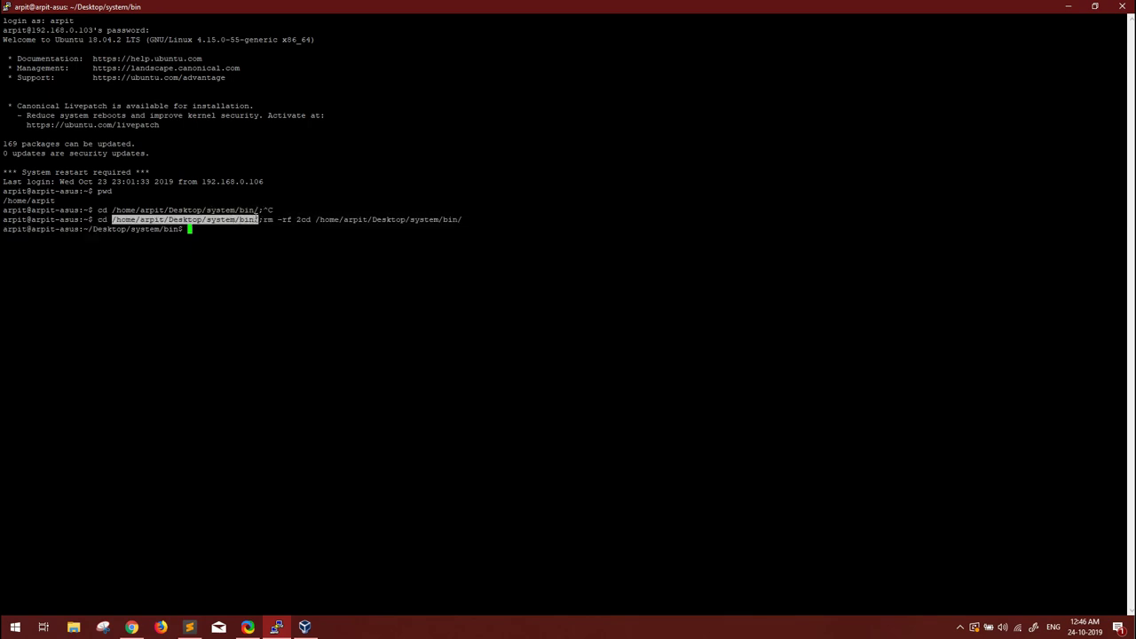
pyautogui.click(259, 219)
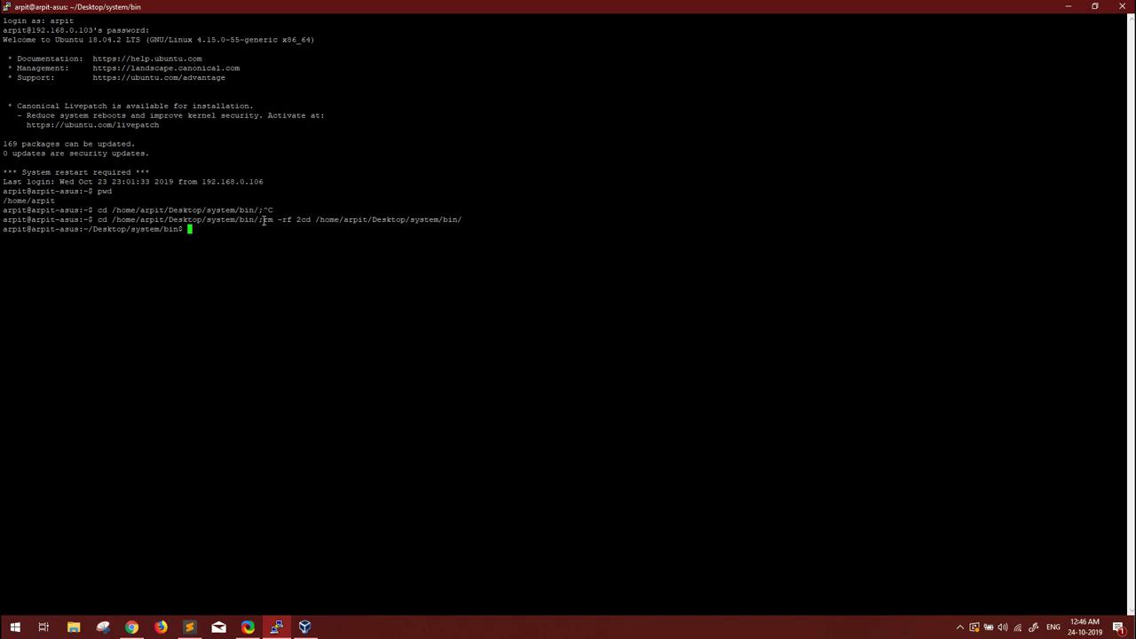
pyautogui.moveTo(264, 220); pyautogui.dragTo(291, 222)
pyautogui.moveTo(296, 219); pyautogui.dragTo(309, 220)
pyautogui.click(285, 230)
pyautogui.moveTo(263, 219); pyautogui.dragTo(459, 218)
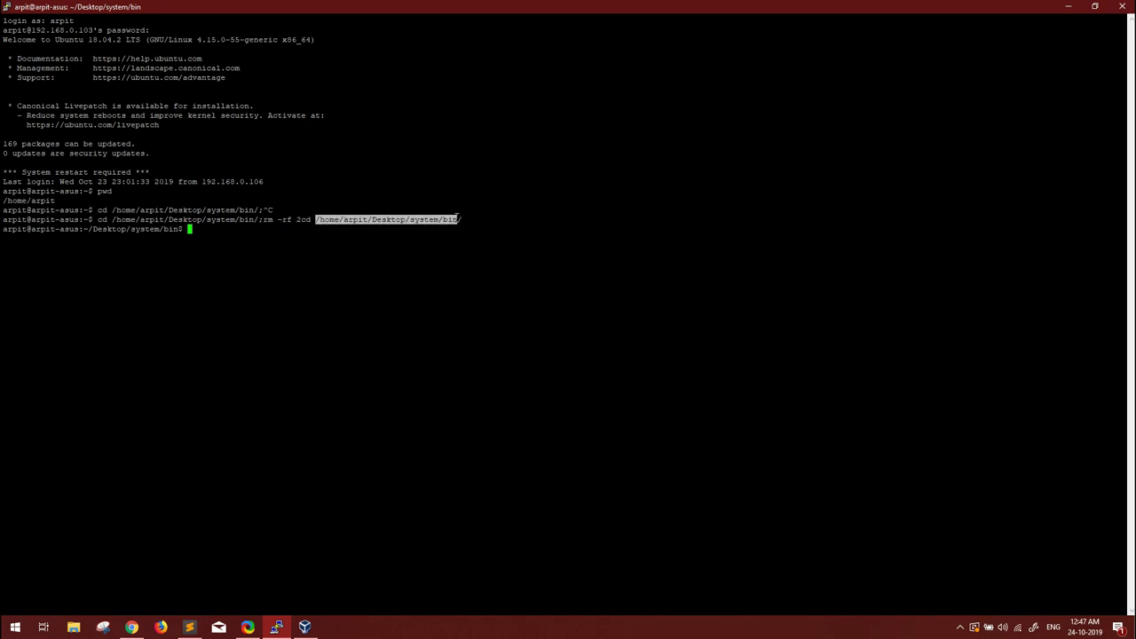
pyautogui.click(308, 271)
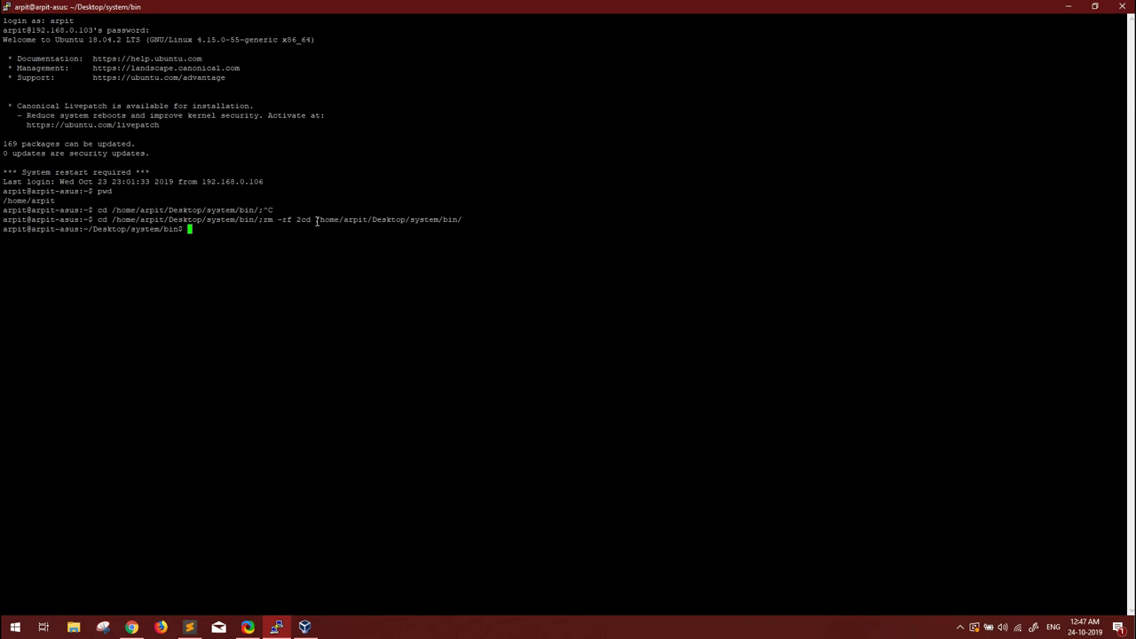
pyautogui.moveTo(316, 221); pyautogui.dragTo(443, 221)
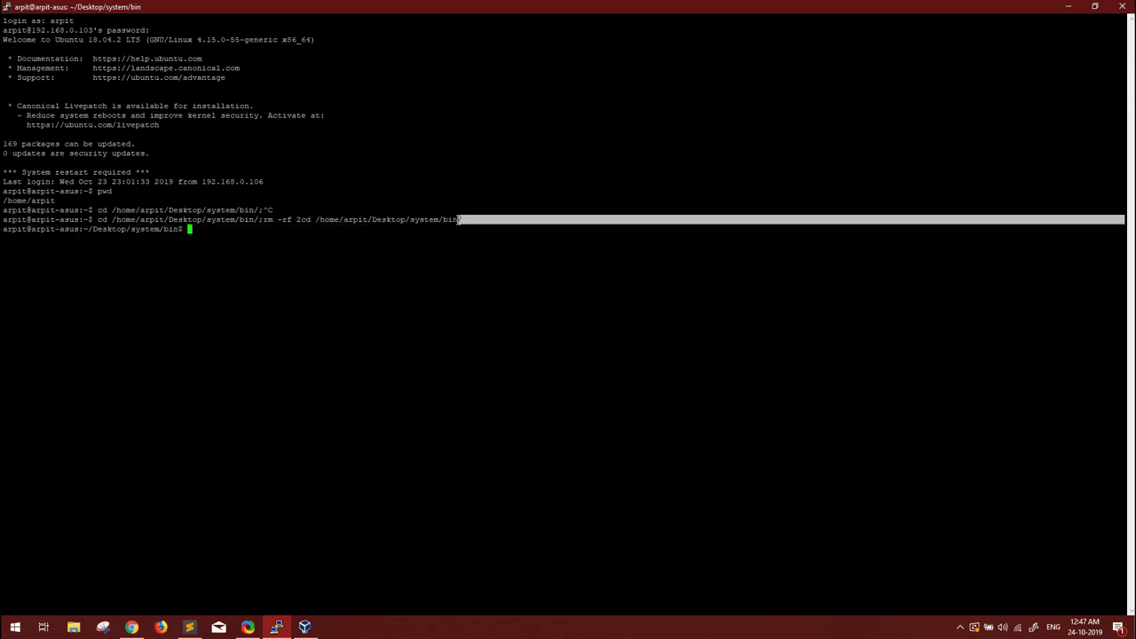
# - Return to the Ubuntu VM window from the VirtualBox taskbar icon
pyautogui.click(305, 628)
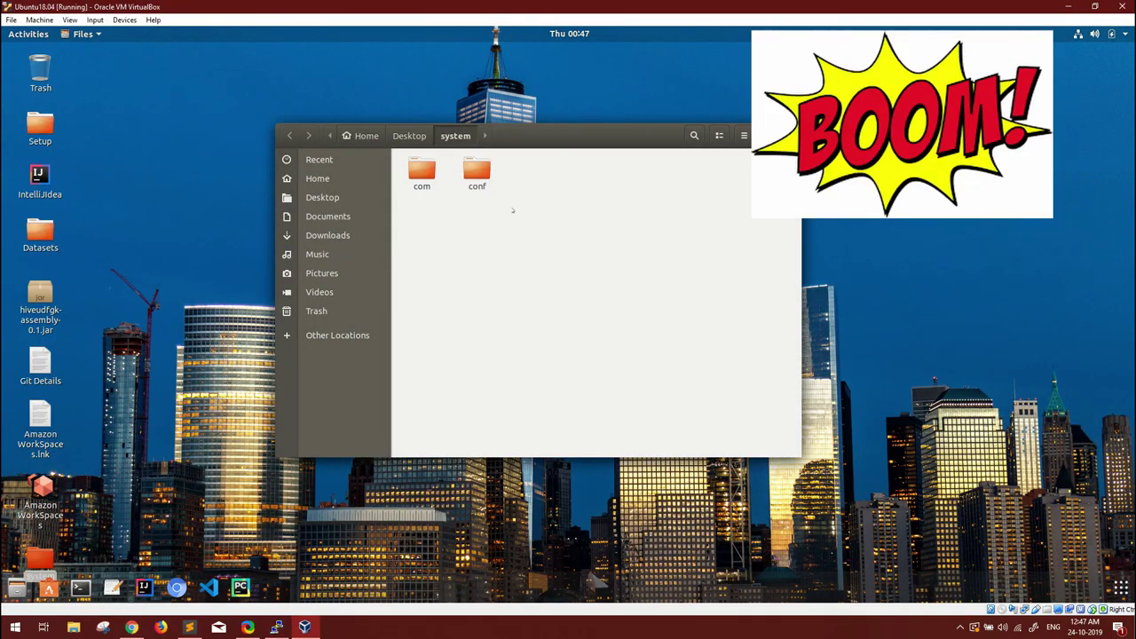